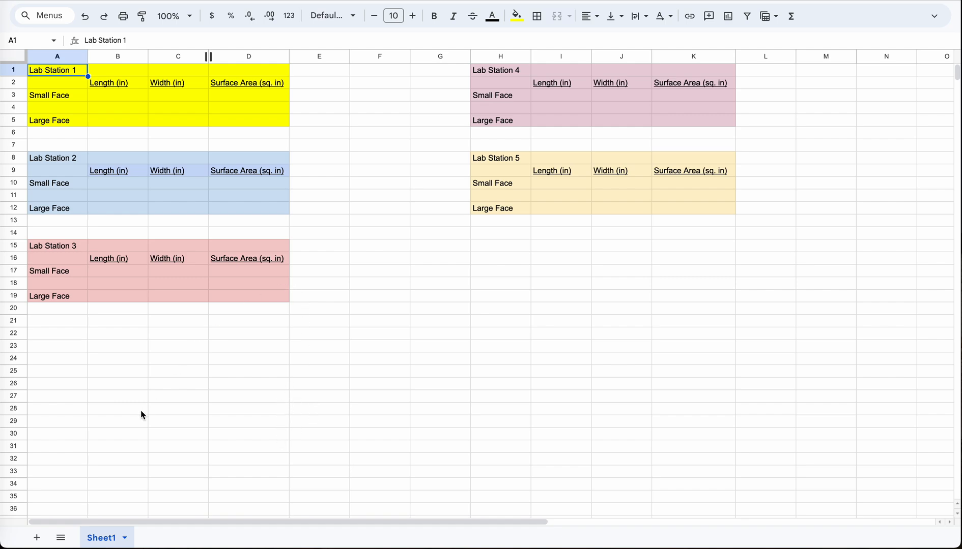
Add a new sheet and enter the title "Lab Station 1" in cell A1.
left_click(37, 539)
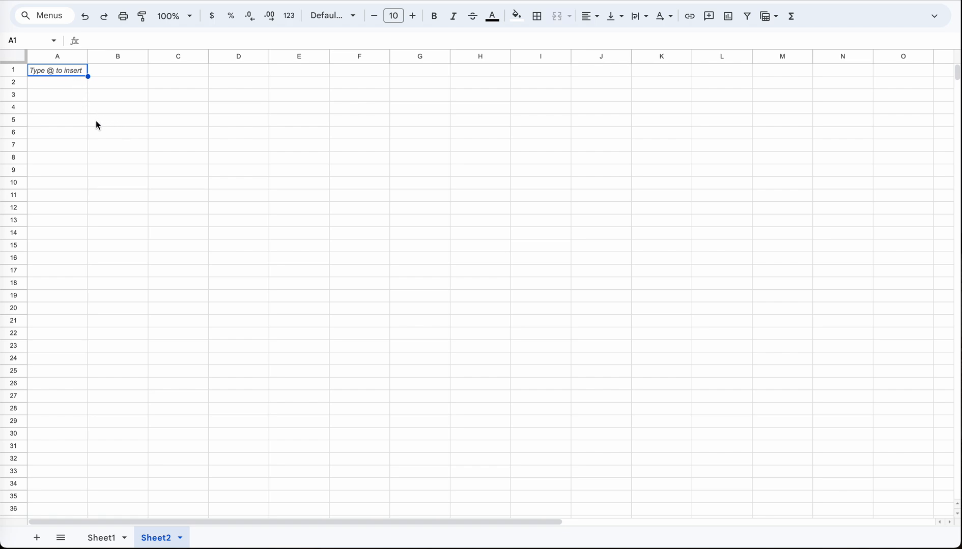
left_click(74, 75)
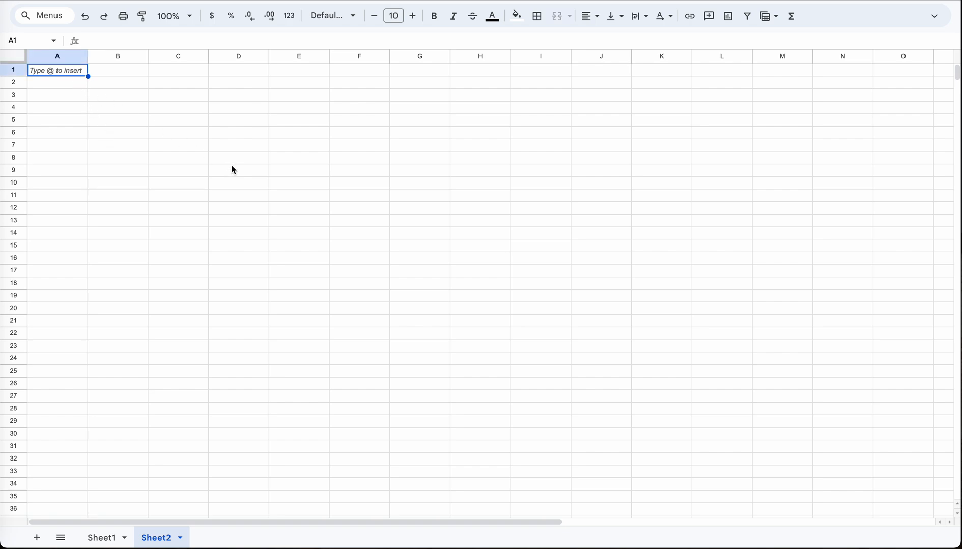
type("Lab Sty")
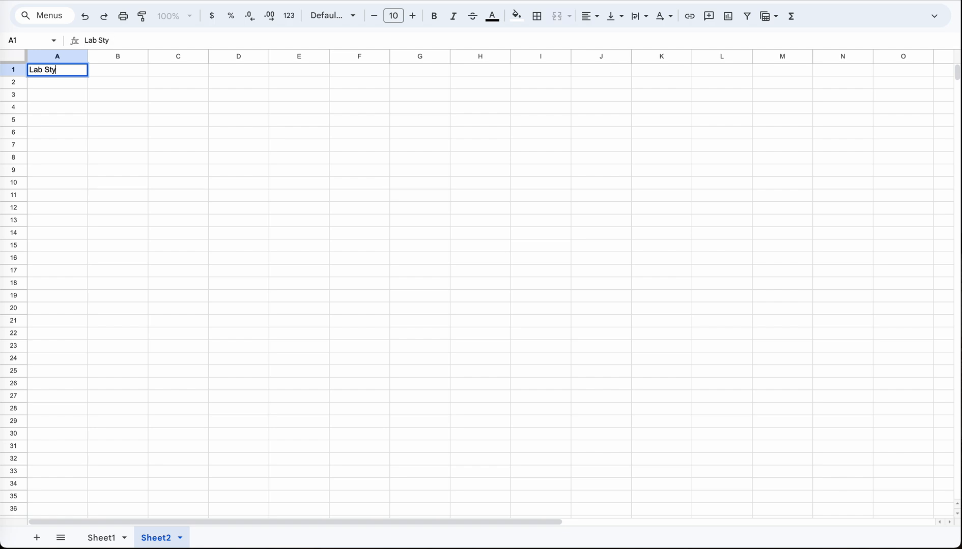
key("BackSpace")
type("ation 1")
Enter the label "Length of Small Face" in cell A3.
left_click(52, 95)
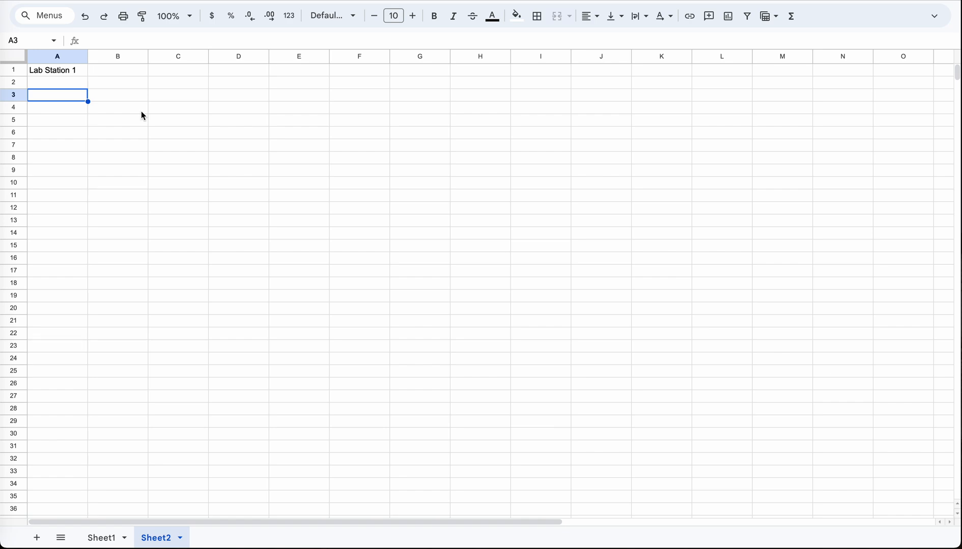
type("Len")
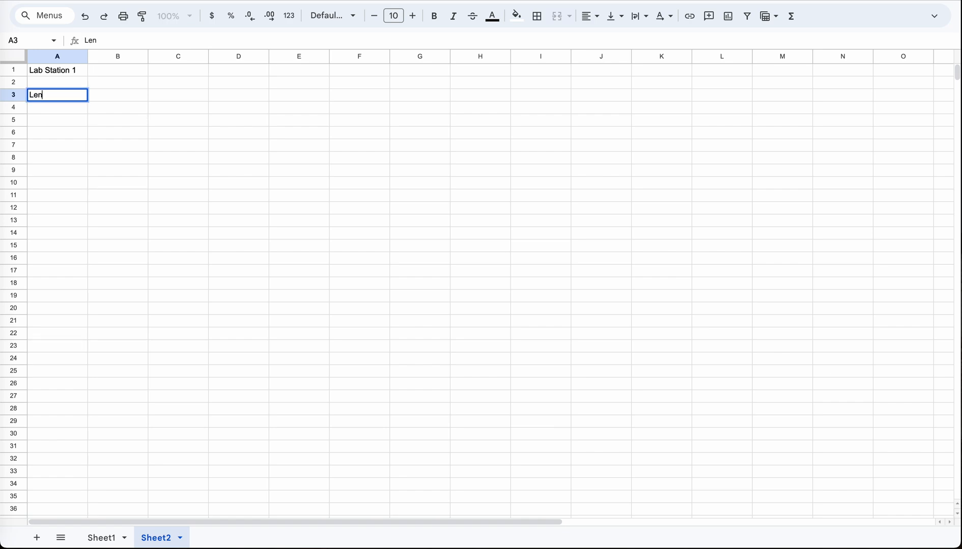
type("gth of Small Face")
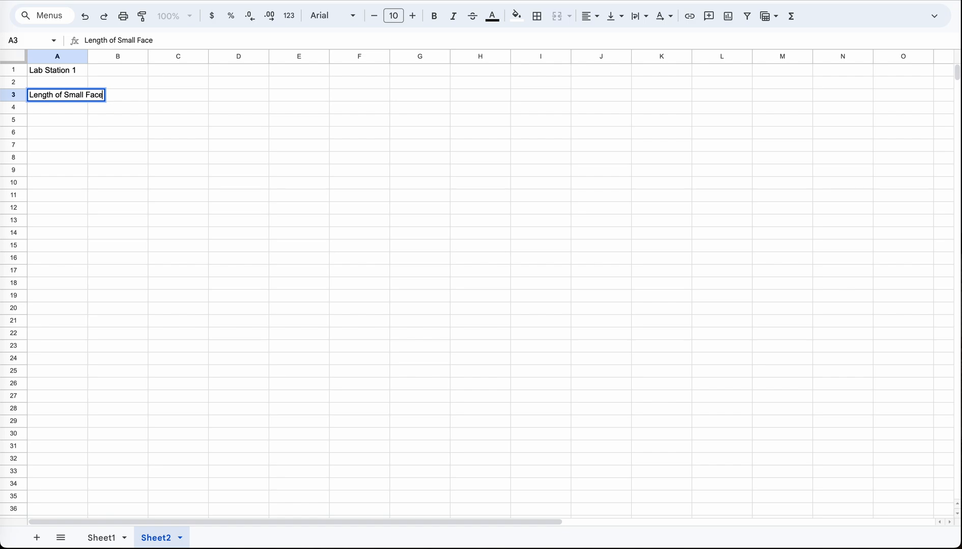
Enter "Width of Small Face" in cell A4 and widen column A so the labels fit.
left_click(75, 103)
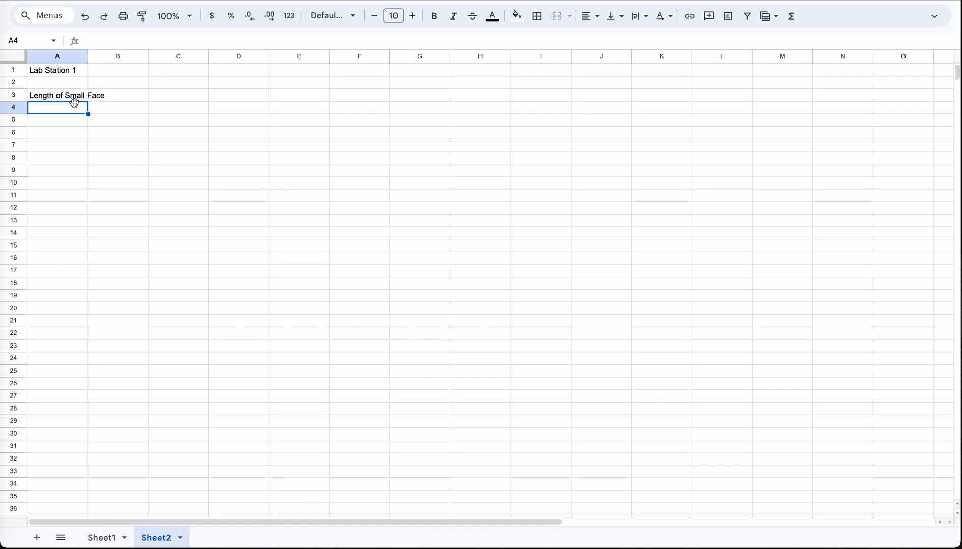
type("With")
key("BackSpace")
key("BackSpace")
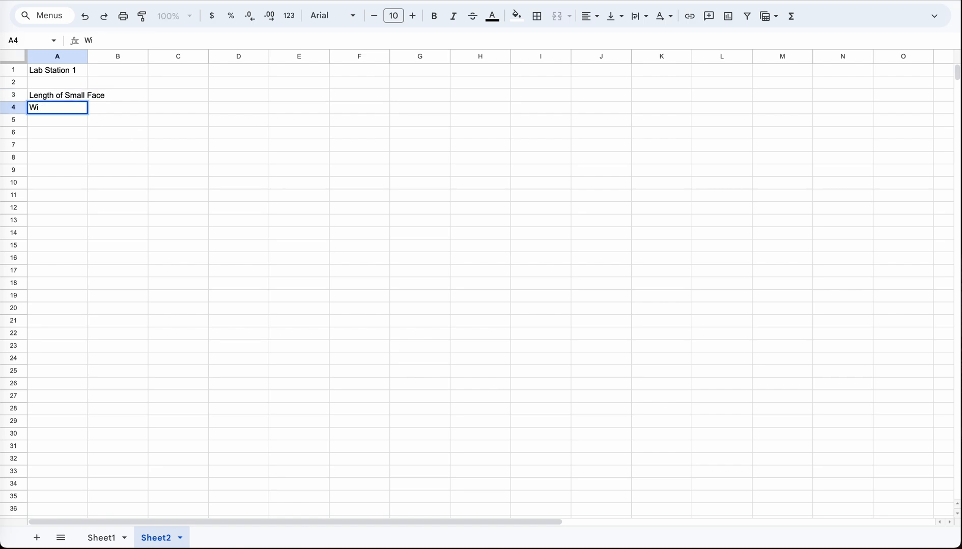
type("dth of Small Facc")
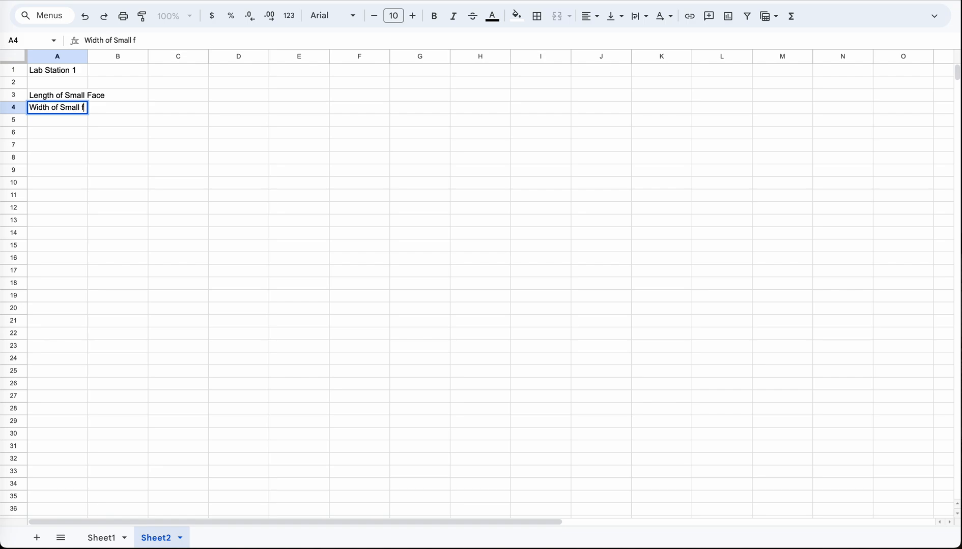
key("BackSpace")
type("e")
left_click_drag(86, 55, 134, 57)
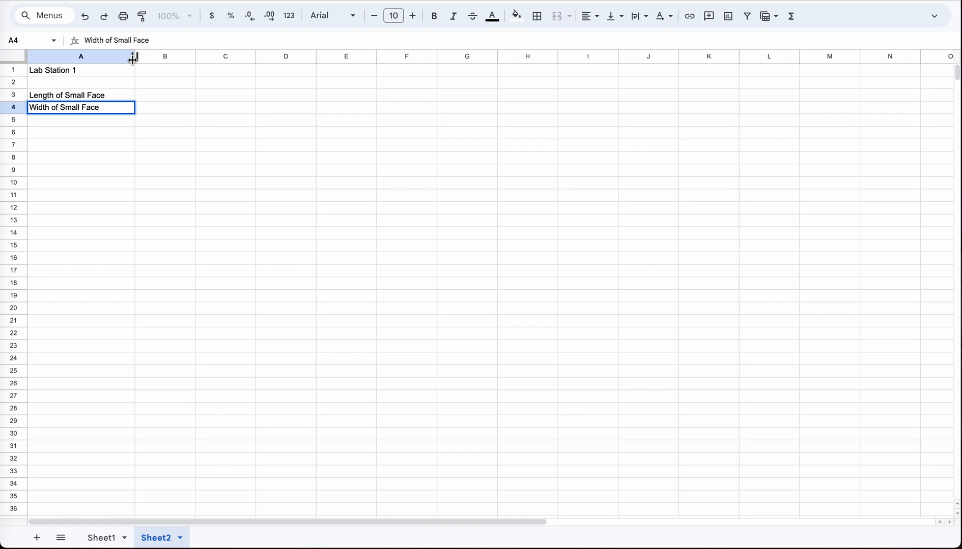
left_click(51, 123)
Copy the two small-face labels in A3:A4 and paste them into A6:A7.
left_click(39, 96)
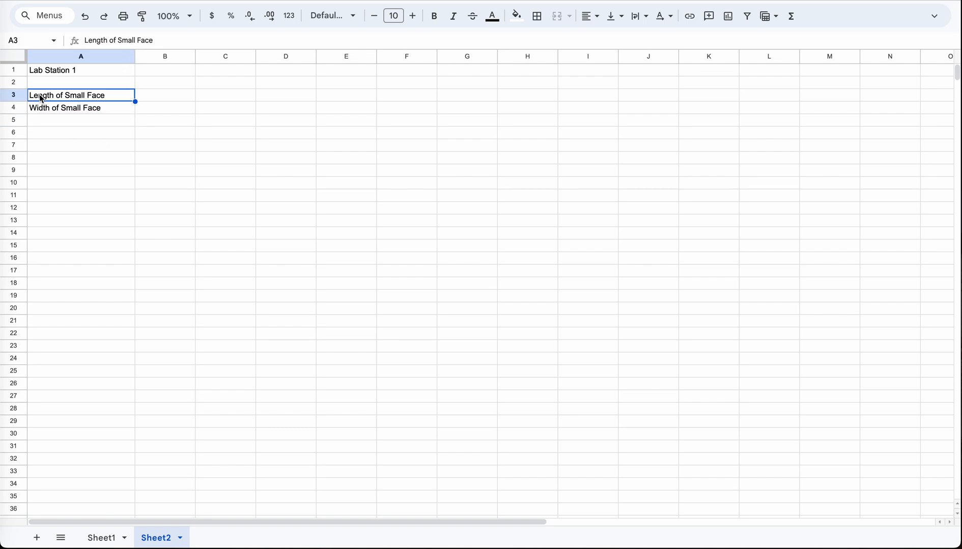
left_click(57, 104, "shift")
key("ctrl+c")
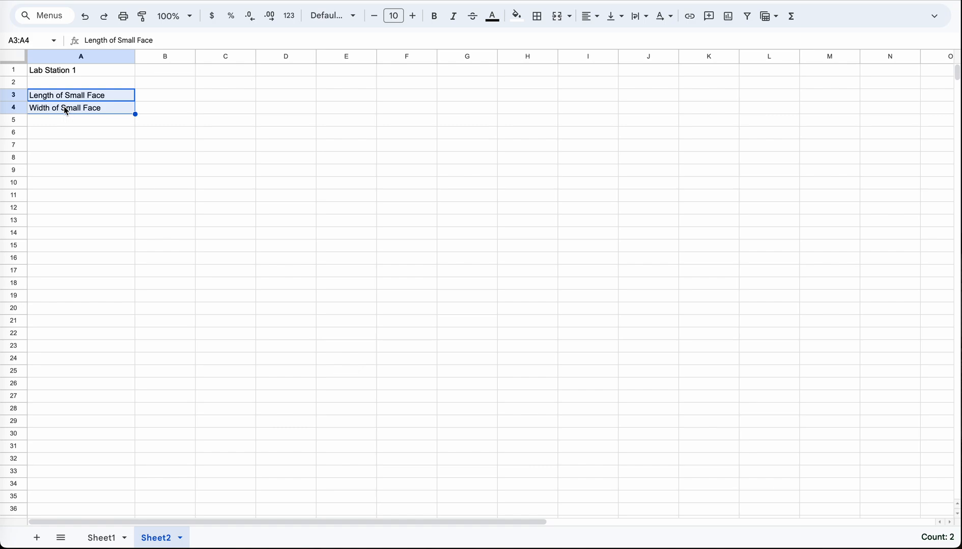
left_click(55, 134)
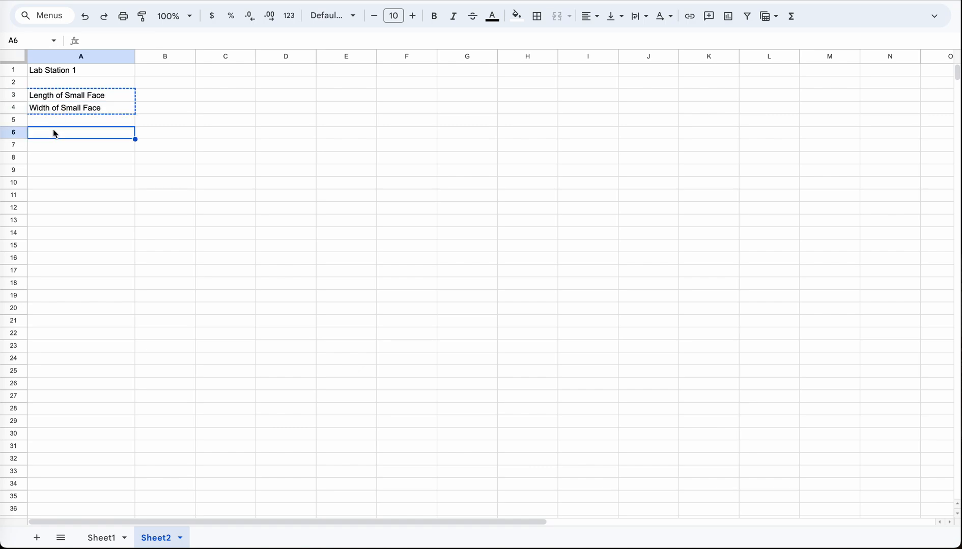
key("ctrl+v")
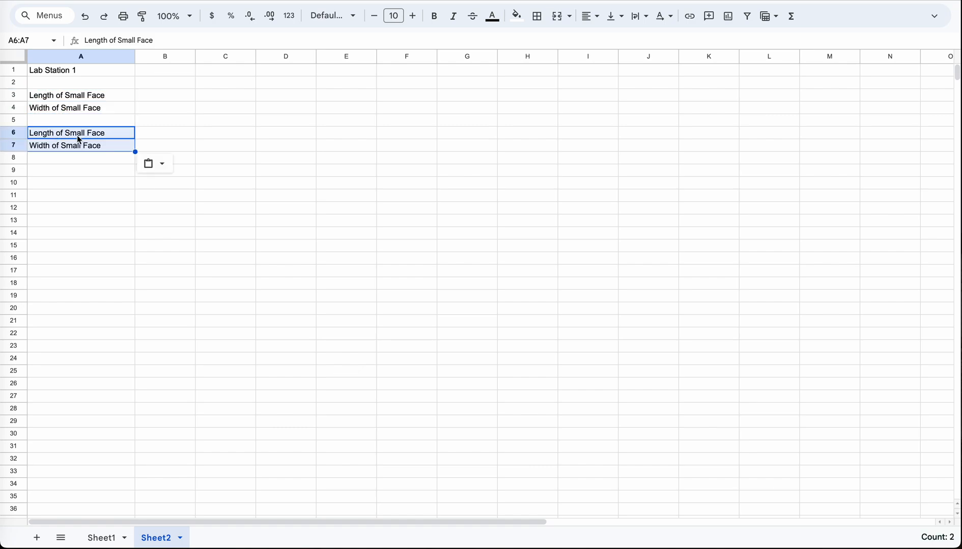
Change the copied labels to "Length of Large Face" in A6 and "Width of Large Face" in A7.
left_click(79, 137)
double_click(77, 132)
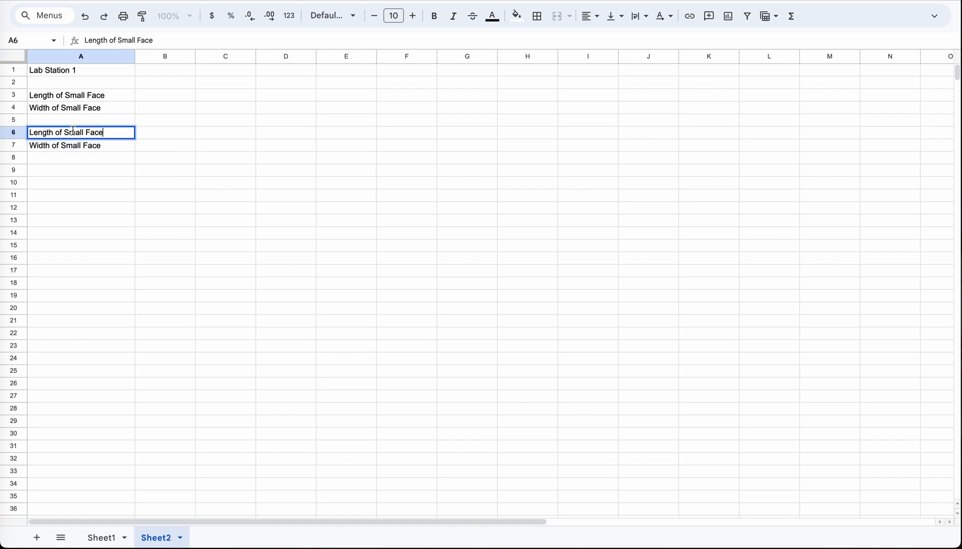
double_click(73, 130)
type("Large")
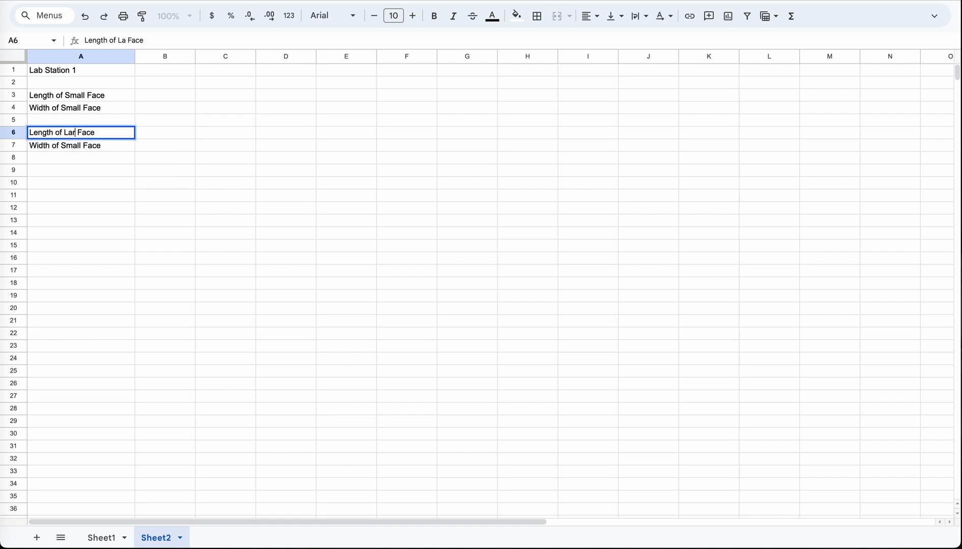
left_click(67, 145)
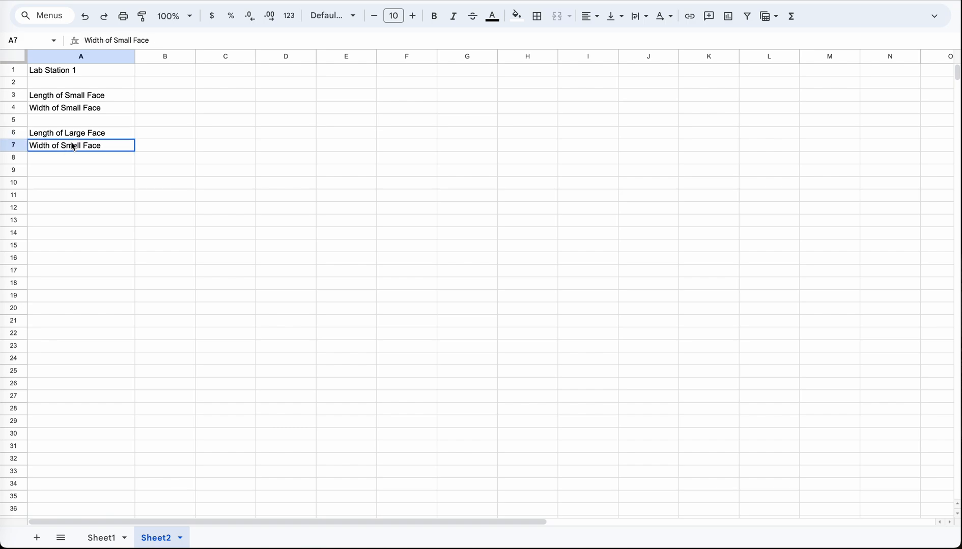
double_click(68, 144)
double_click(70, 144)
type("Large")
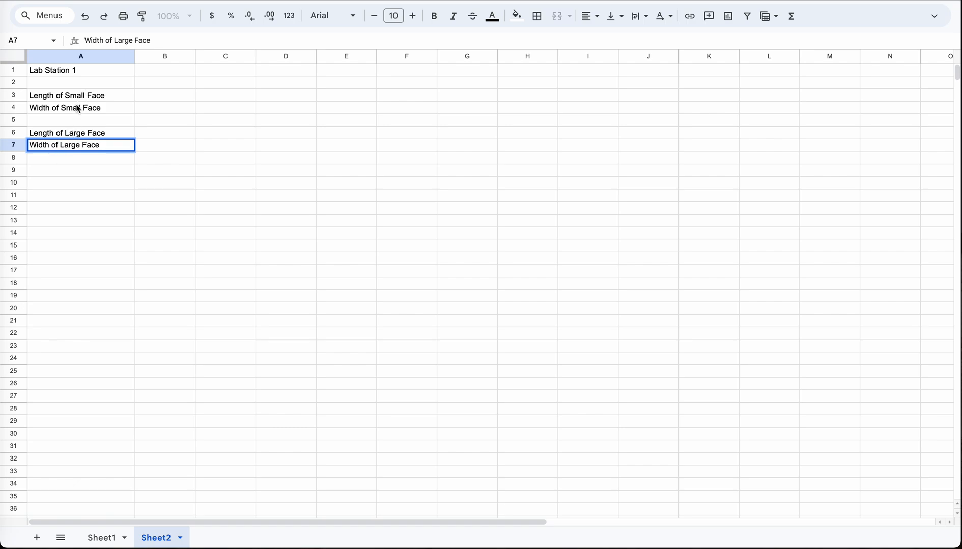
Enter the label "Area of Small Face" in cell A9.
left_click(53, 172)
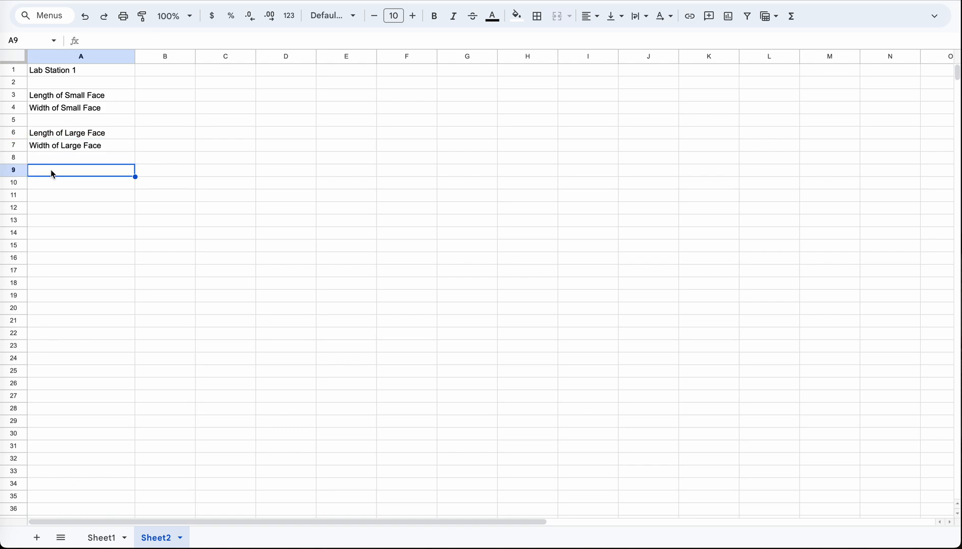
type("Are")
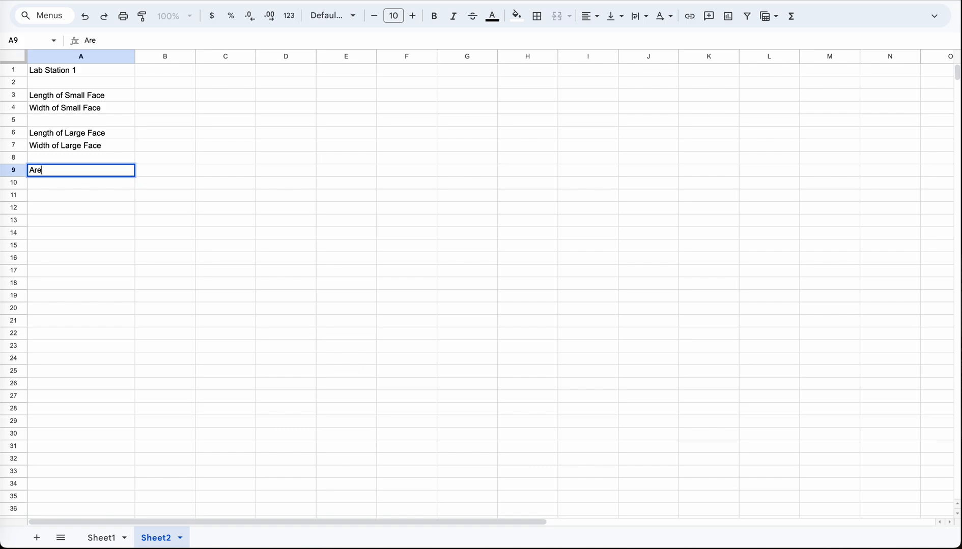
type("a of Small Face")
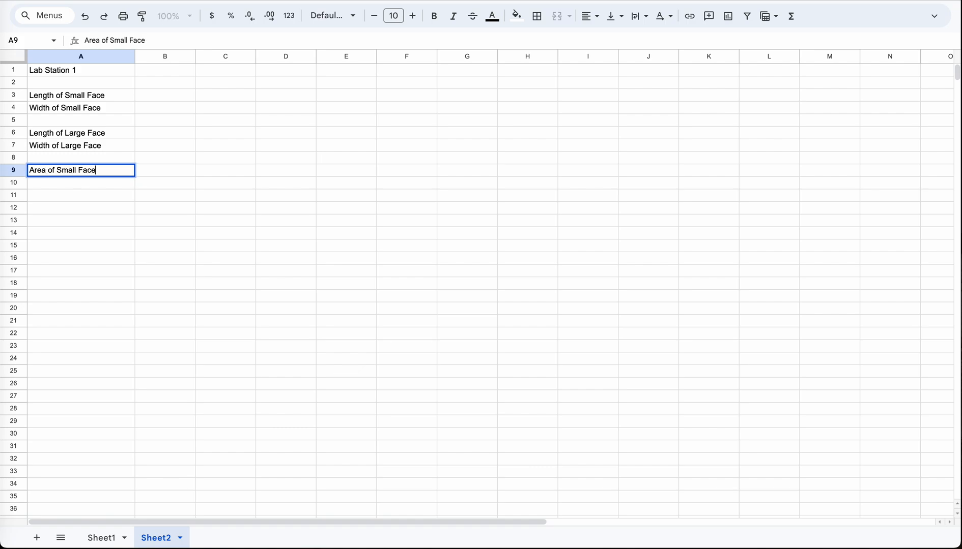
key("Return")
Enter the label "Area of Large Face" in cell A10, directly below the small-face area label.
type("Are")
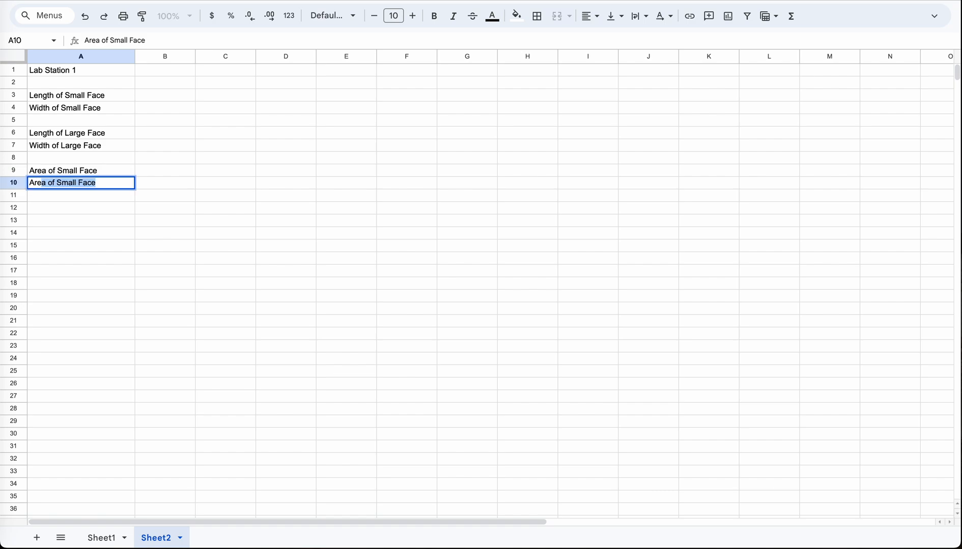
key("Tab")
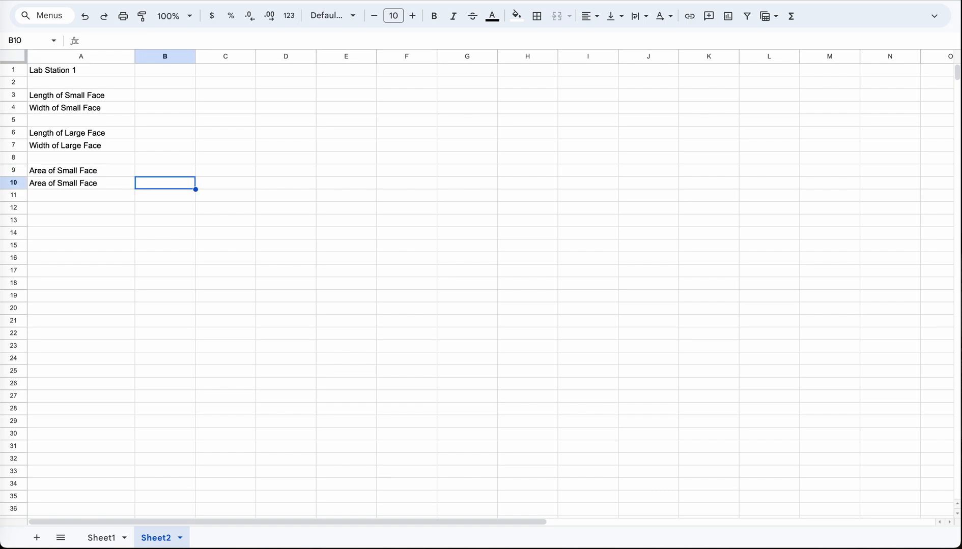
left_click(63, 187)
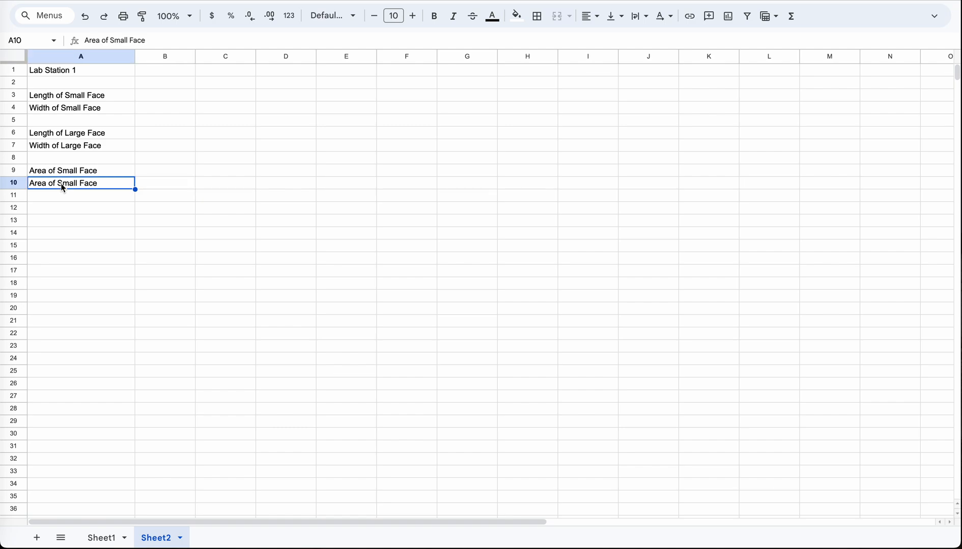
double_click(61, 183)
double_click(61, 184)
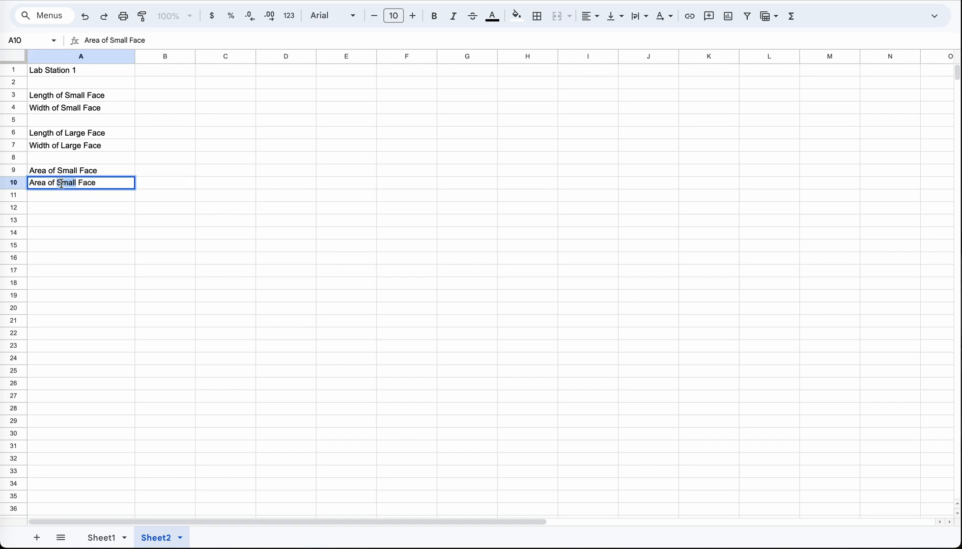
type("Large")
Enter the label "Weight in grams" in cell A12.
left_click(42, 205)
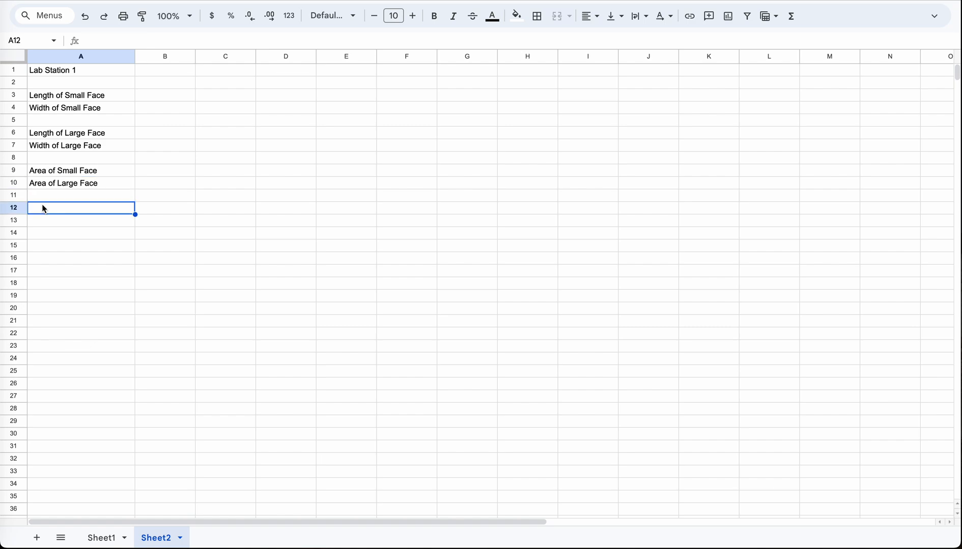
type("Wei")
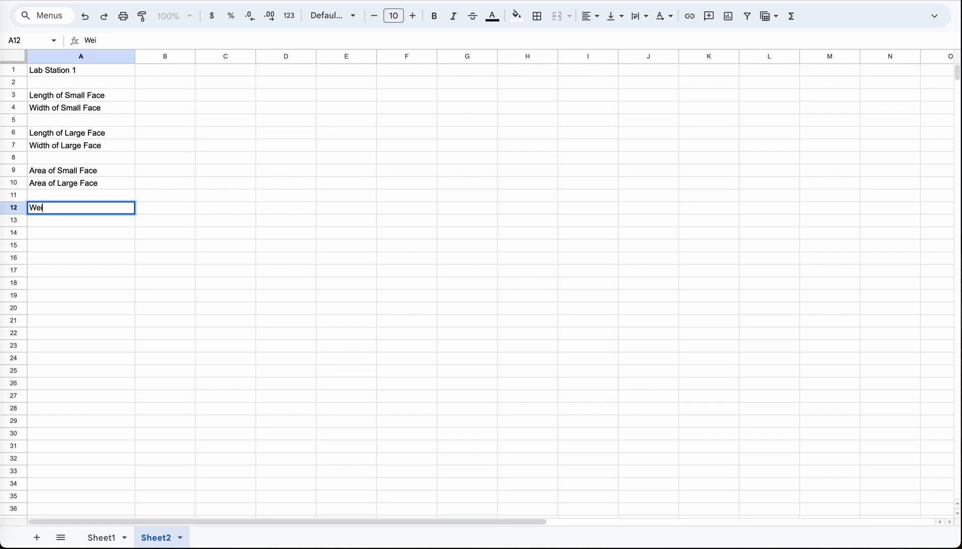
type("ght in grams")
key("Return")
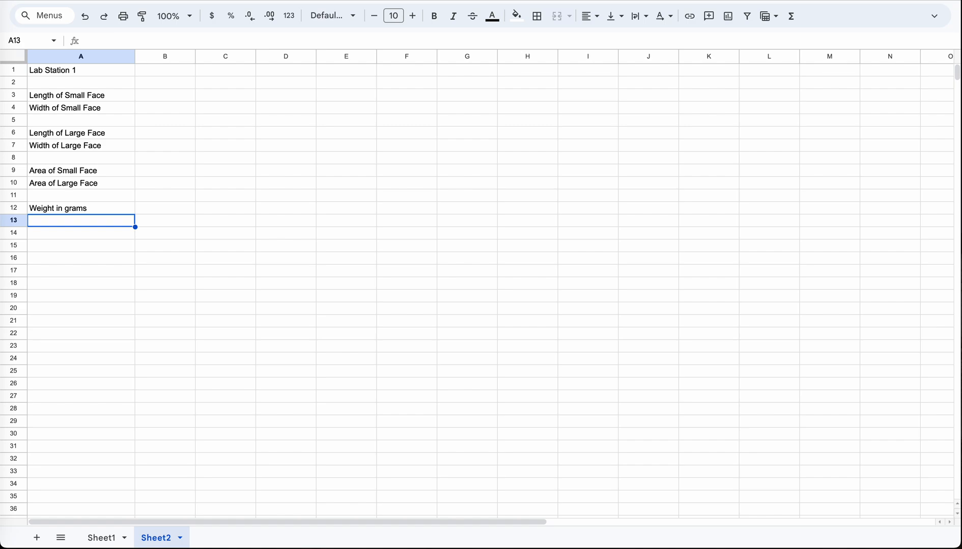
Enter the label "Weight in Pounds" in cell A13, below the grams label.
type("Weight in grams")
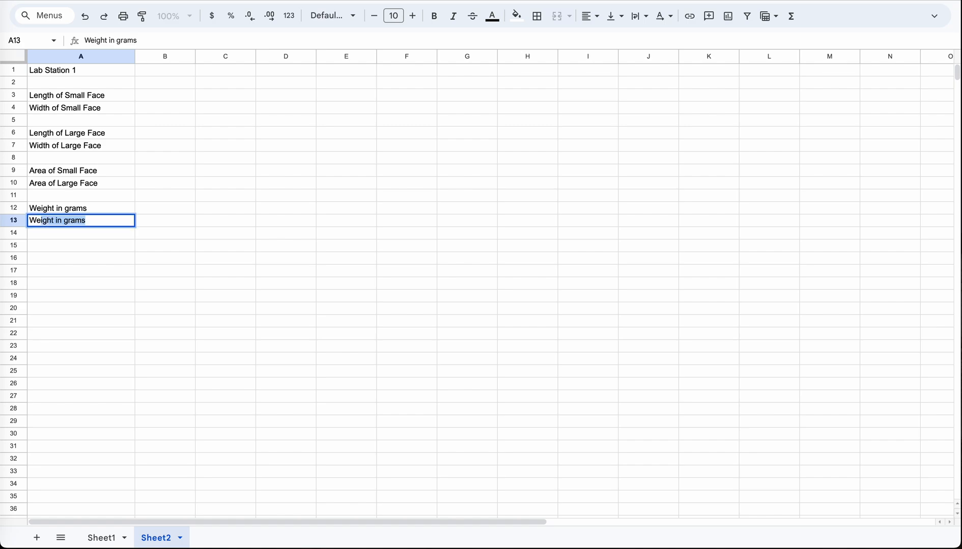
key("Tab")
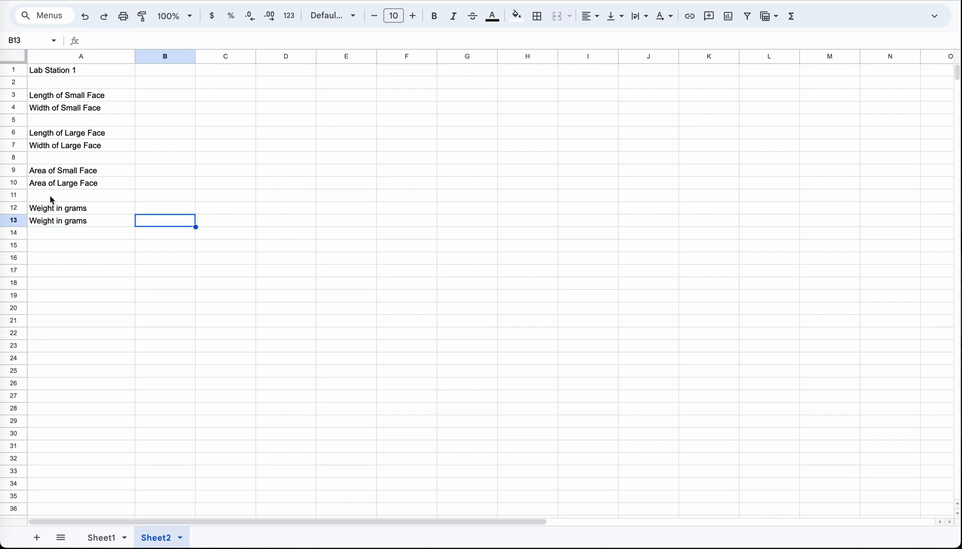
left_click(74, 217)
double_click(83, 222)
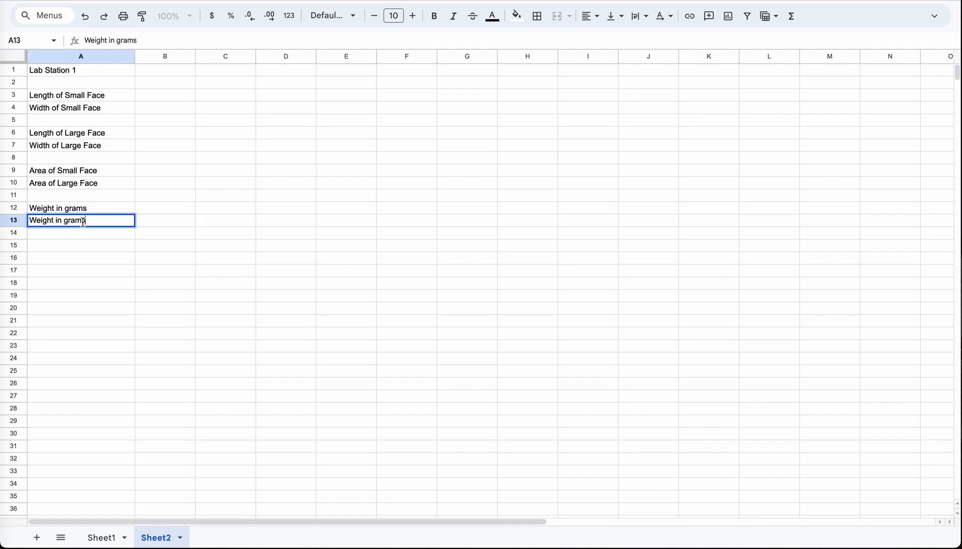
key("BackSpace")
key("BackSpace")
key("BackSpace")
key("BackSpace")
key("BackSpace")
type("Pounds")
Enter the label "Pressure exerted on table by small face (PSI)" in cell A15.
left_click(54, 248)
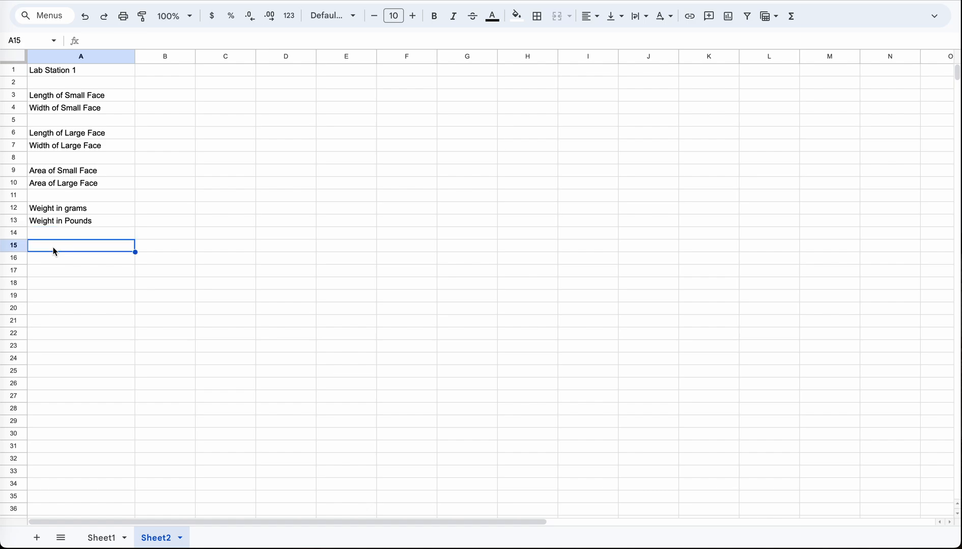
type("P")
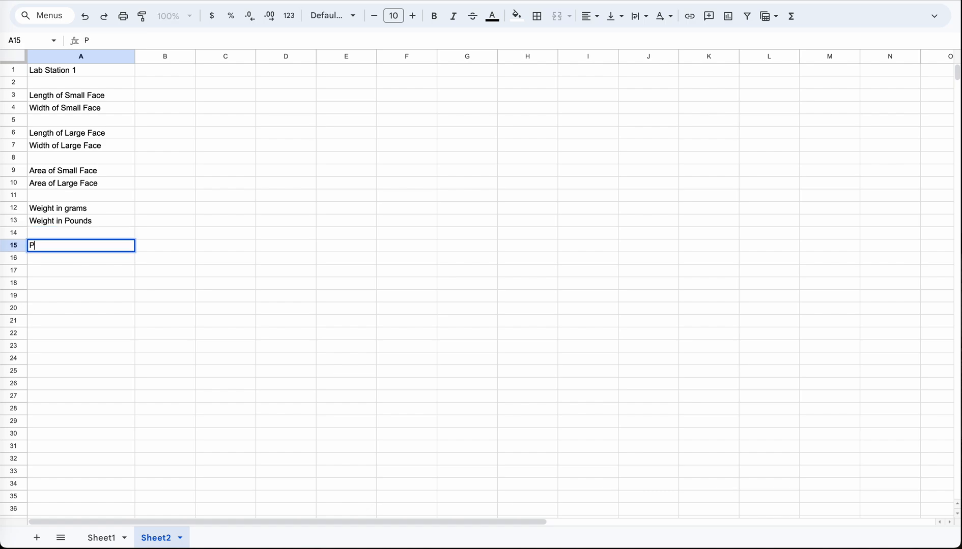
type("ressure exerted on t")
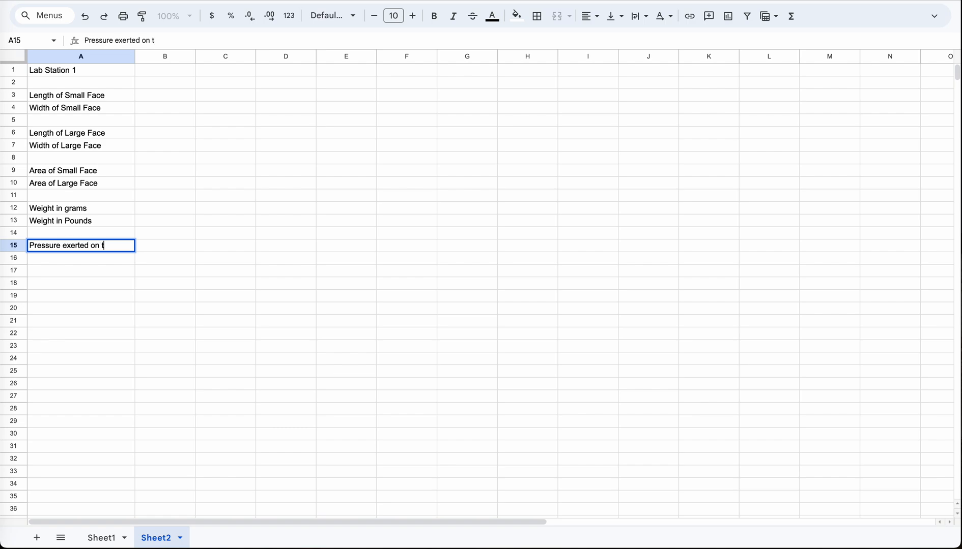
type("able by sm")
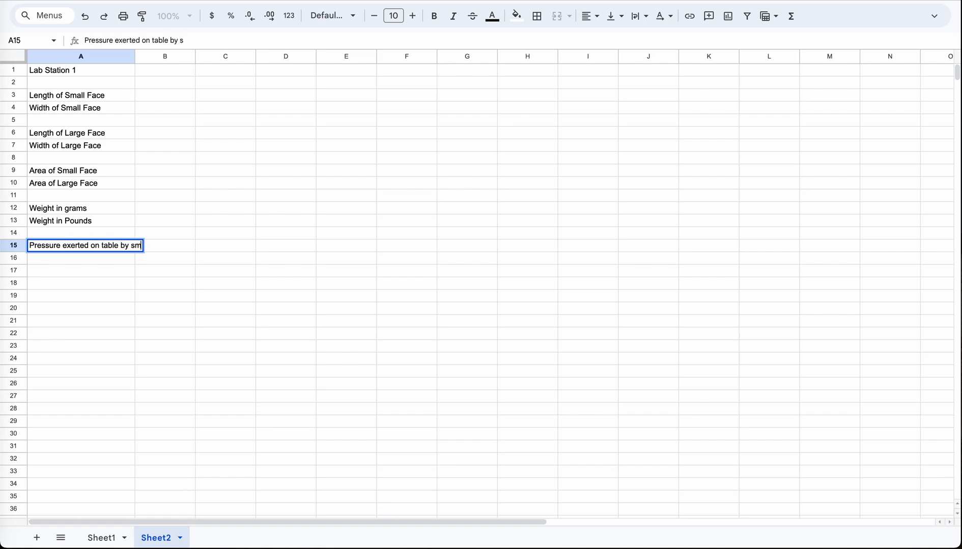
type("all face (PS")
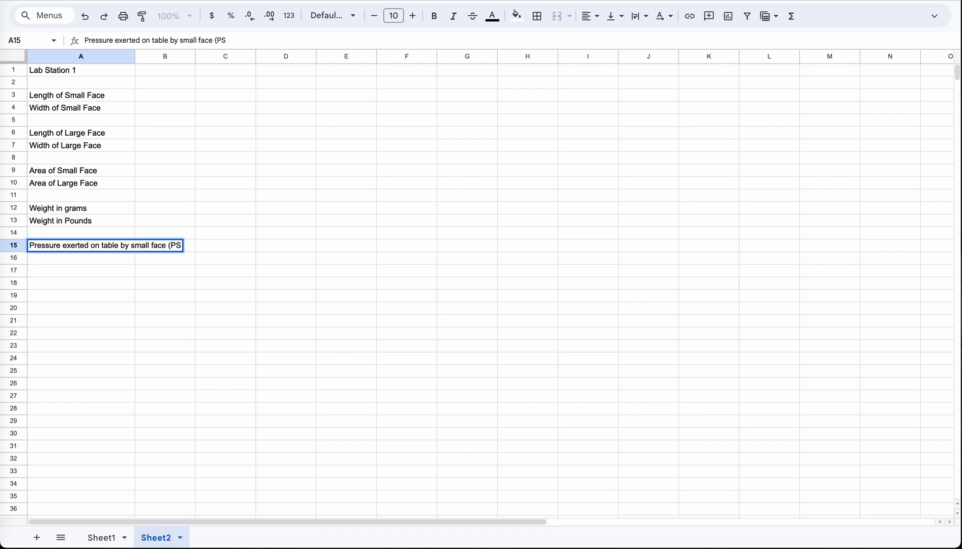
type("I)")
Copy the small-face pressure label from A15 into A16 and widen column A to fit the full text.
triple_click(65, 247)
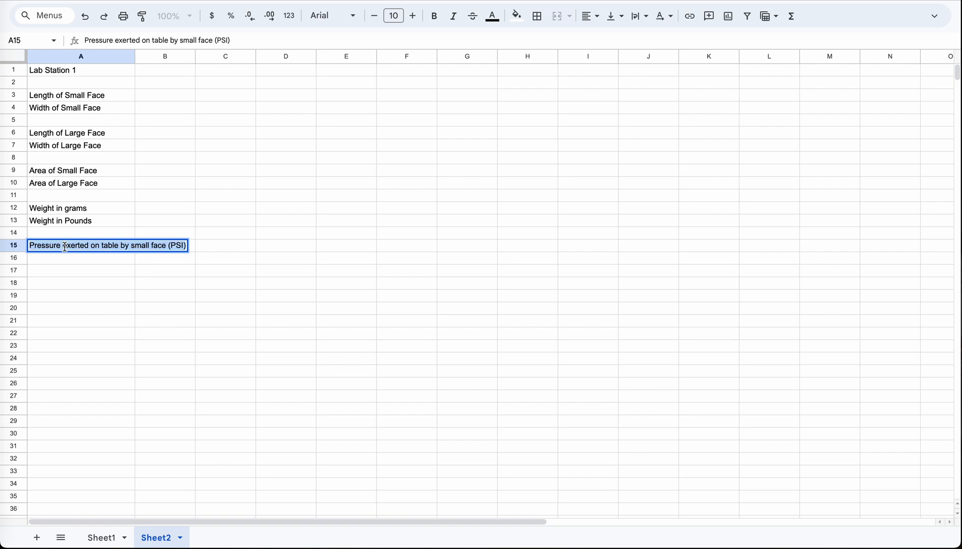
left_click(58, 264)
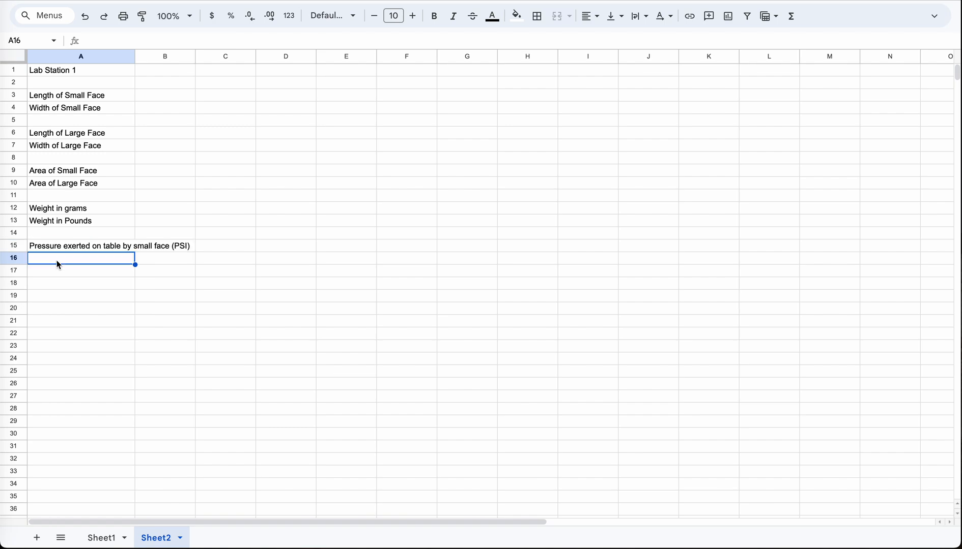
type("Pressure exerted on table by small face (PSI)")
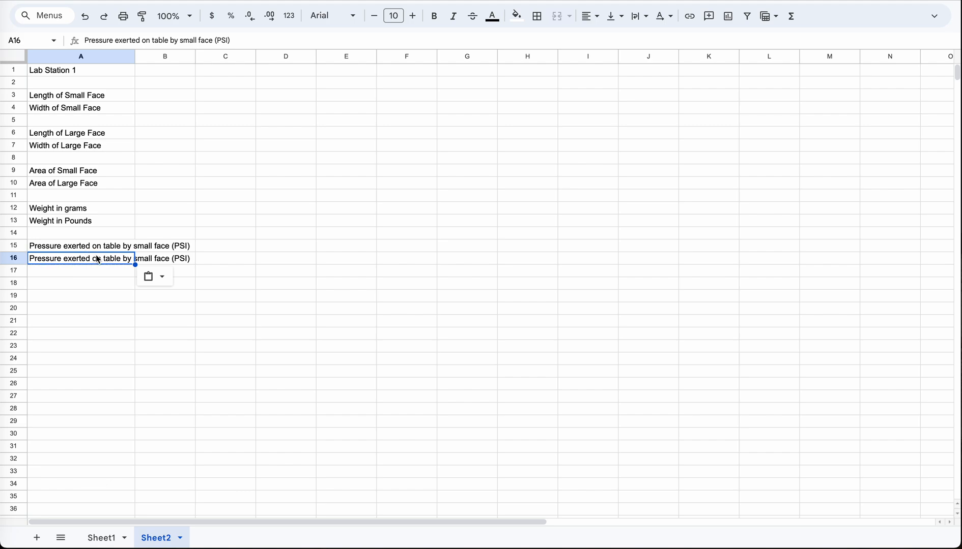
left_click_drag(134, 56, 196, 56)
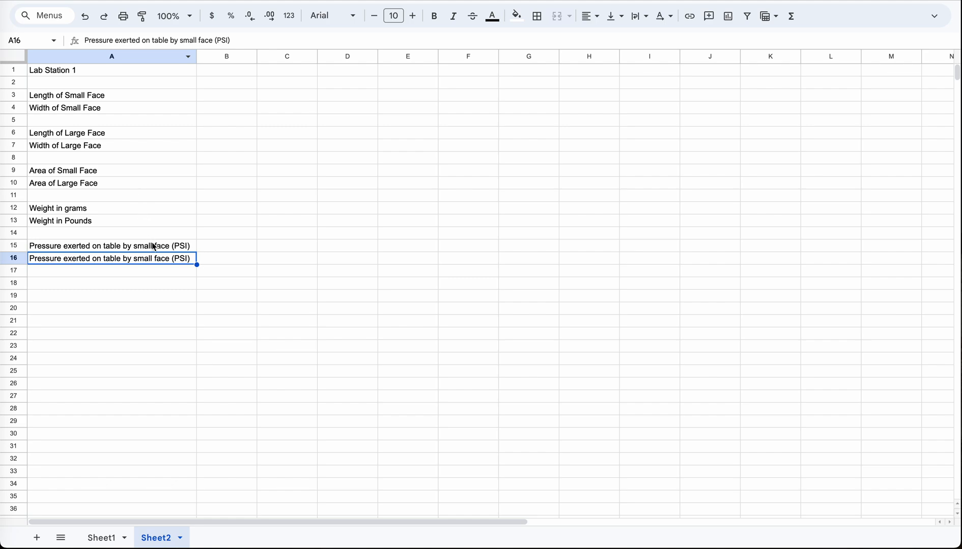
Replace "small" with "large" in the A16 label so it reads "Pressure exerted on table by large face (PSI)".
double_click(143, 259)
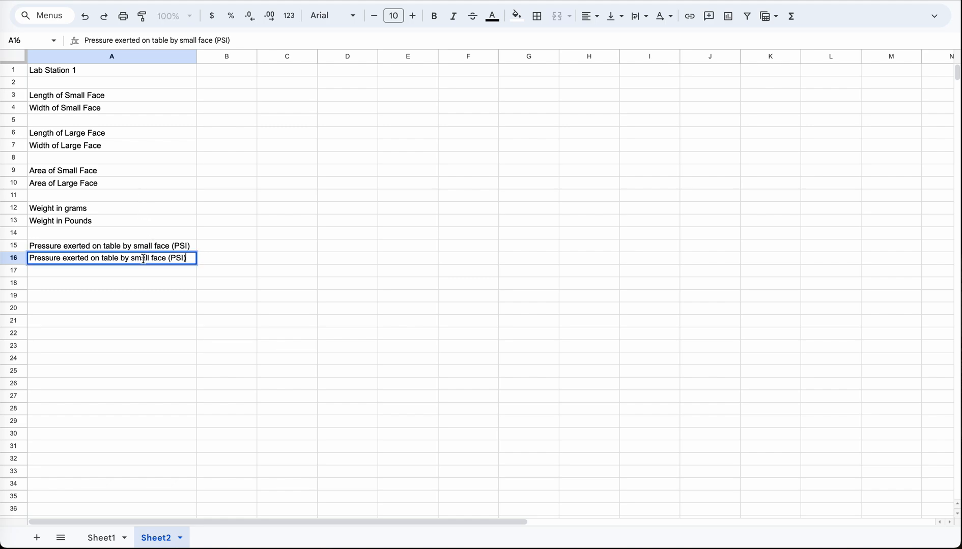
double_click(143, 259)
type("large")
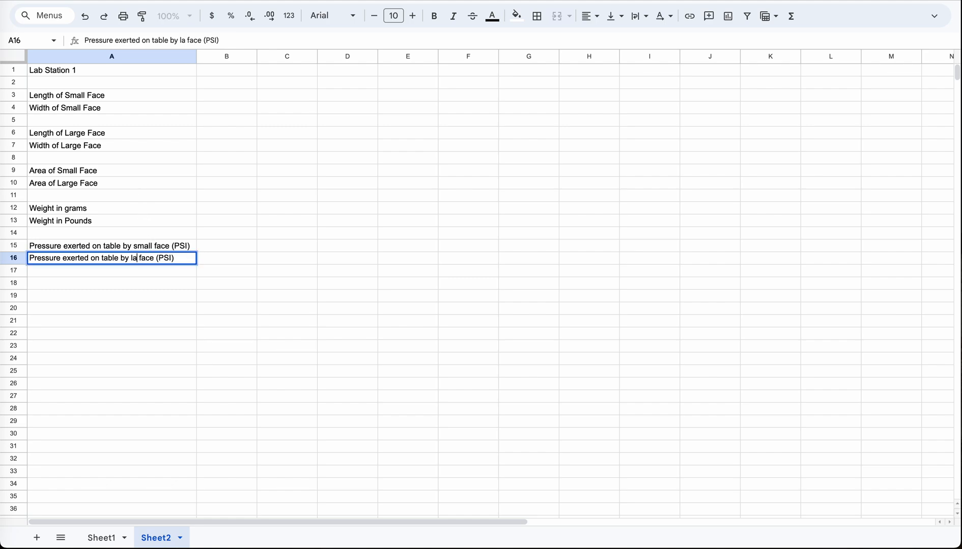
Append the unit "(inches)" to the "Length of Small Face" label in cell A3.
left_click(121, 95)
double_click(119, 96)
type("(inc")
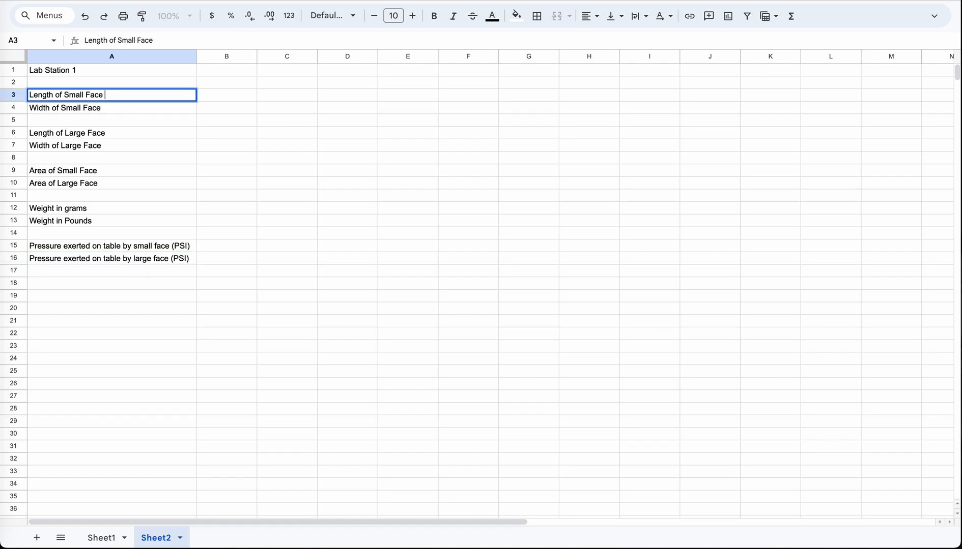
type("h")
key("BackSpace")
type("hes)")
Copy the "(inches)" unit text from A3 and append it to the "Width of Small Face" label in A4.
left_click_drag(134, 95, 106, 98)
key("ctrl+c")
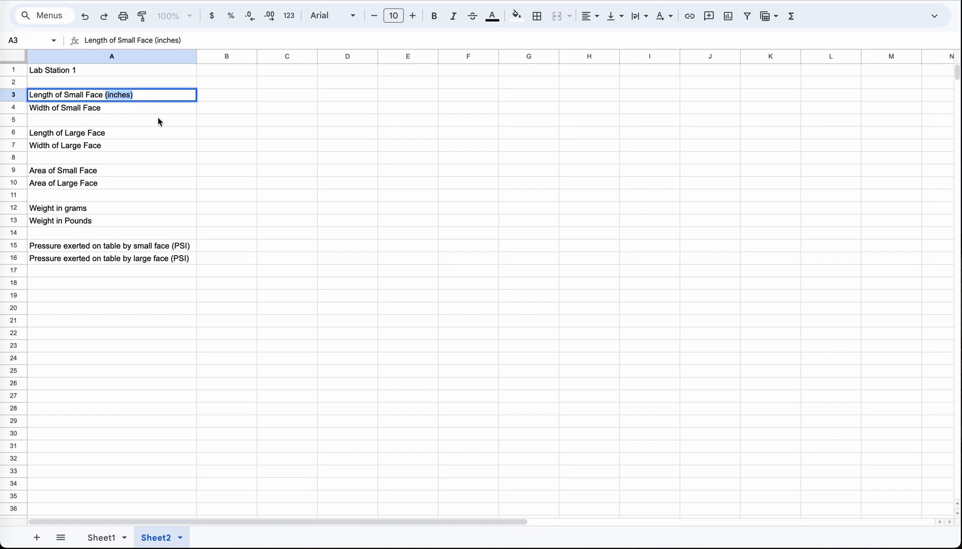
left_click(130, 112)
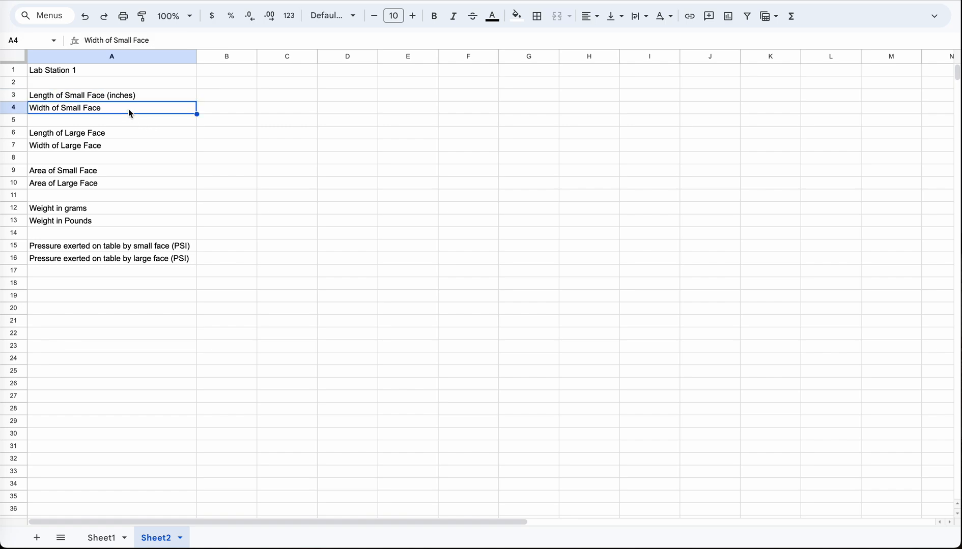
double_click(129, 111)
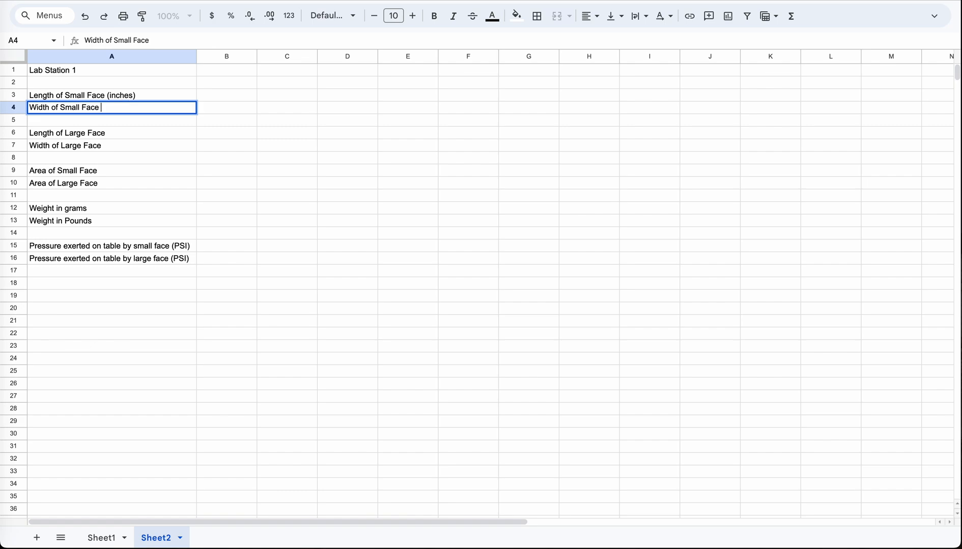
key("ctrl+v")
Append the copied "(inches)" unit to the large-face length and width labels in A6 and A7.
double_click(126, 135)
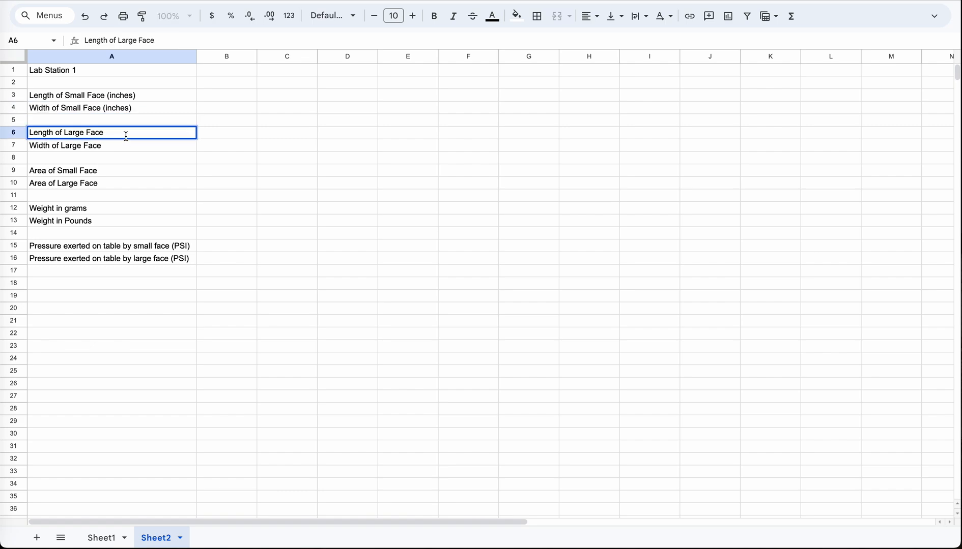
key("ctrl+v")
left_click(126, 148)
double_click(127, 145)
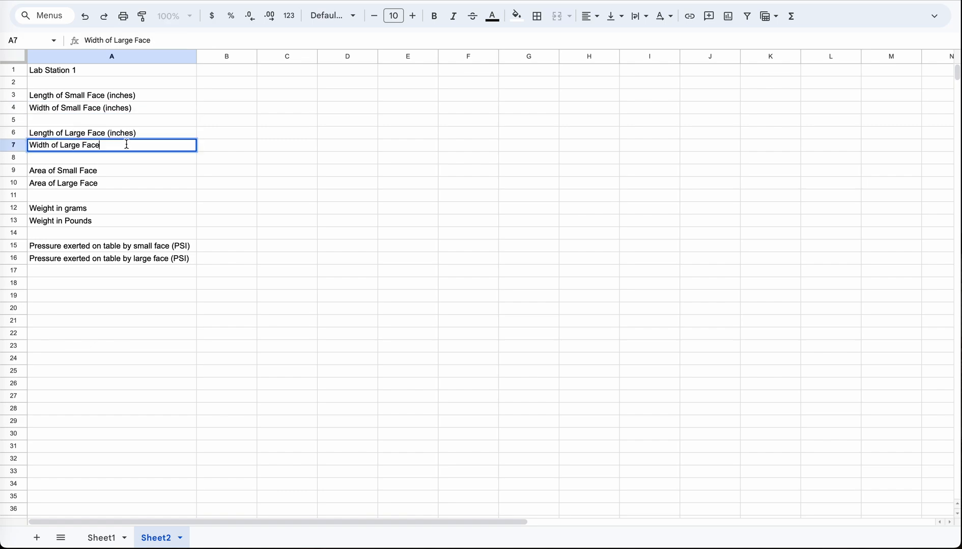
key("ctrl+v")
Append the unit "(square inches)" to the small-face and large-face area labels in A9 and A10.
left_click(117, 170)
double_click(117, 170)
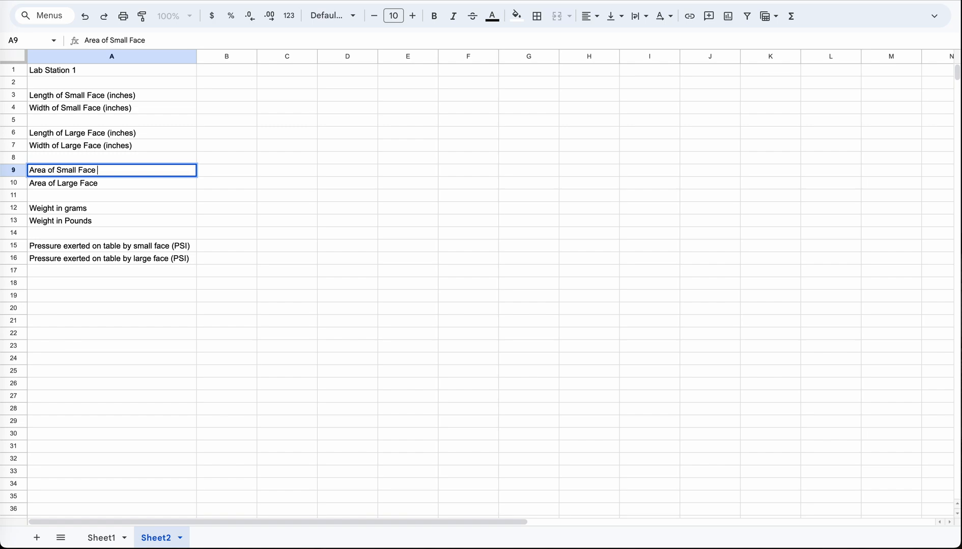
type("(square inches)")
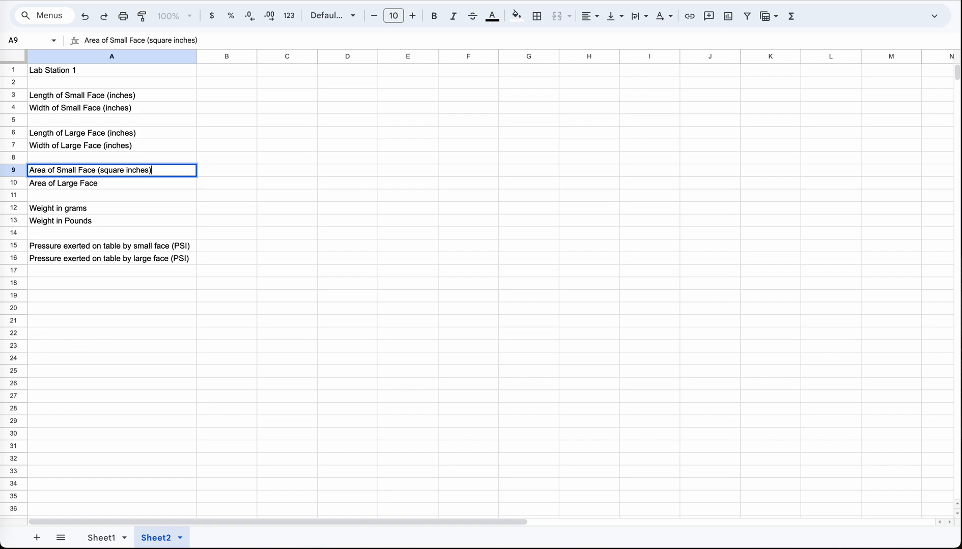
double_click(121, 181)
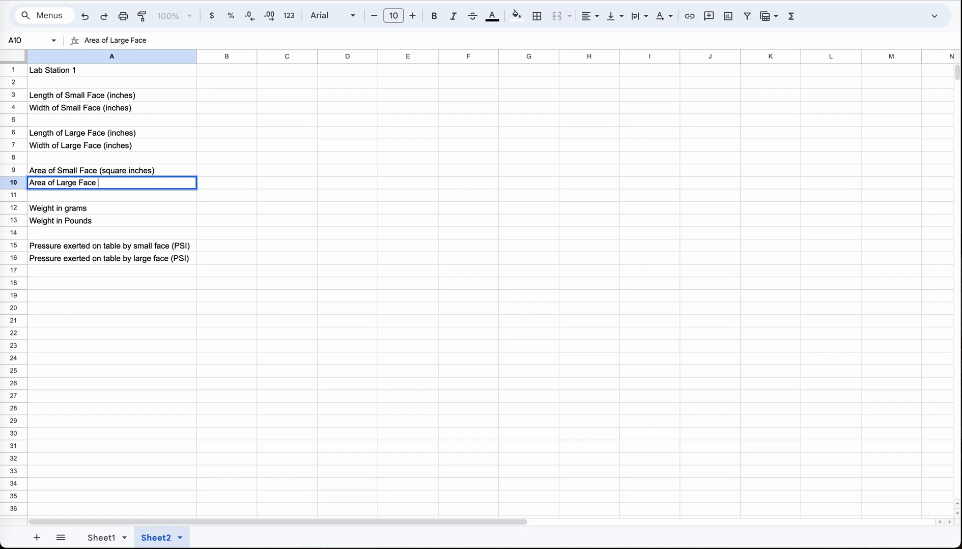
type("(square inches)")
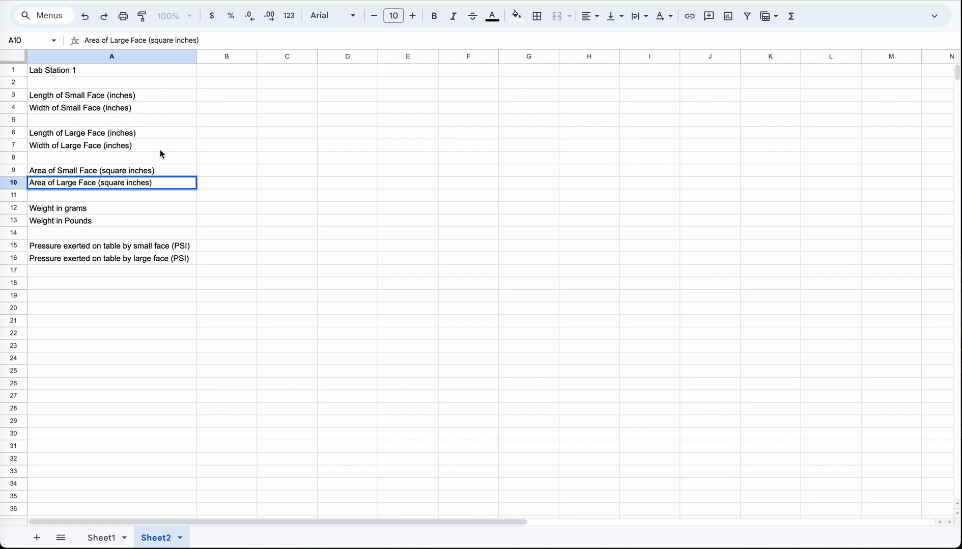
Enter the formula =B3*B4 in cell B9 to calculate the area of the small face.
left_click(220, 169)
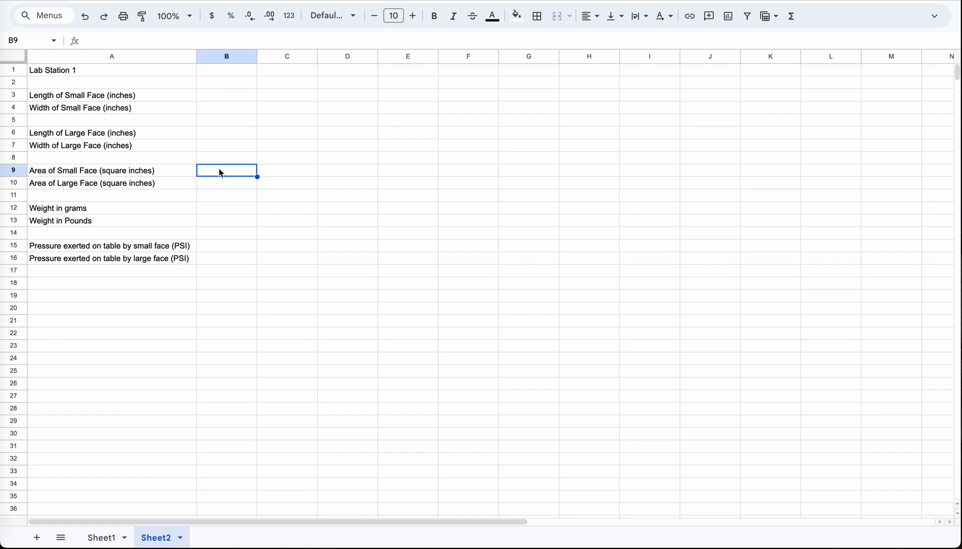
type("=")
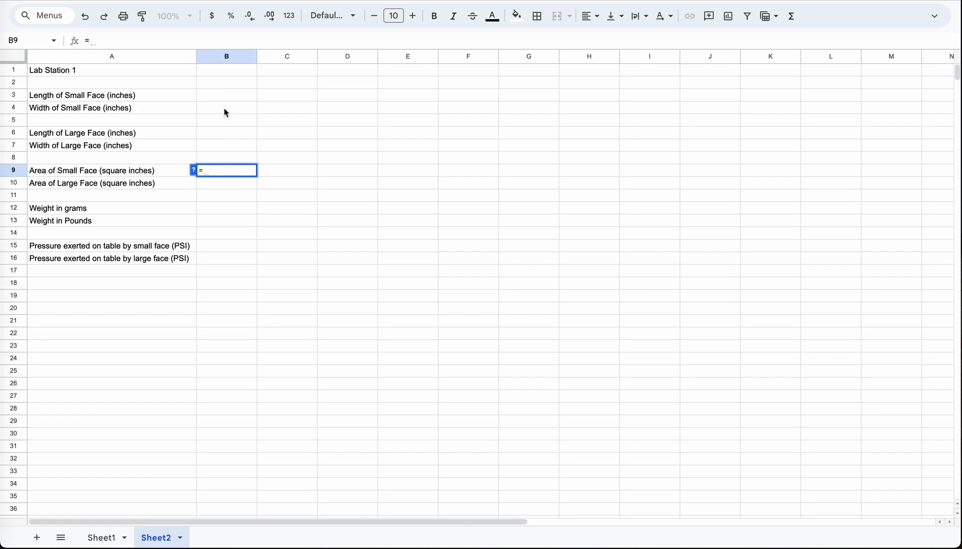
left_click(217, 94)
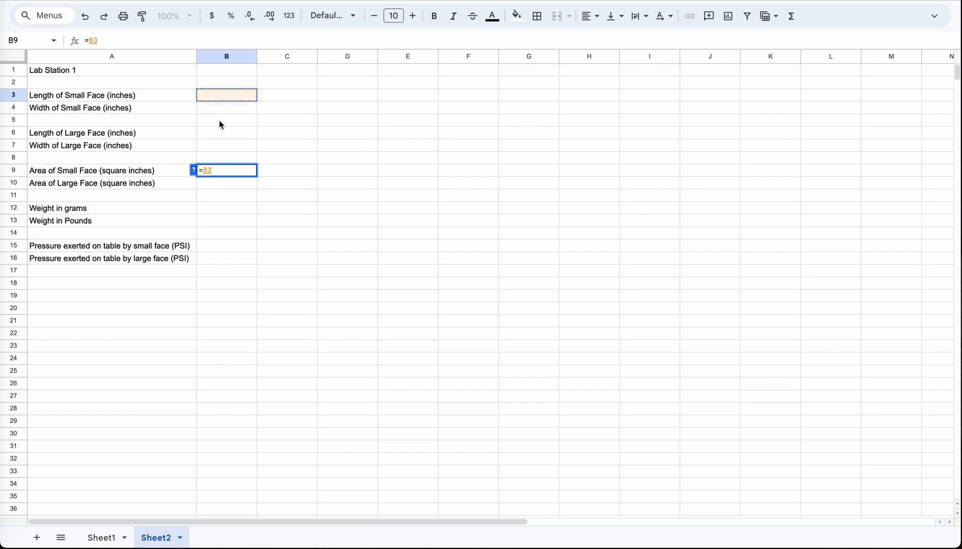
type("*")
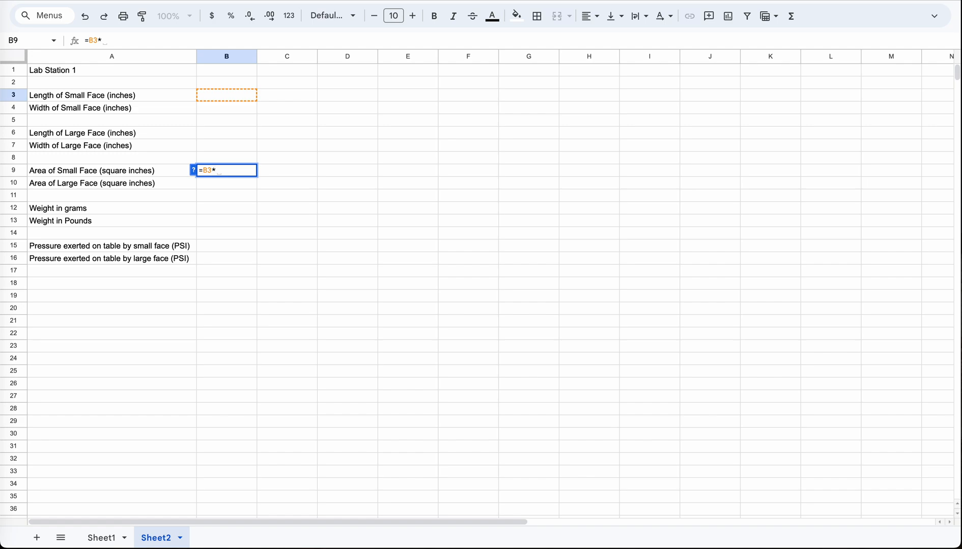
left_click(233, 109)
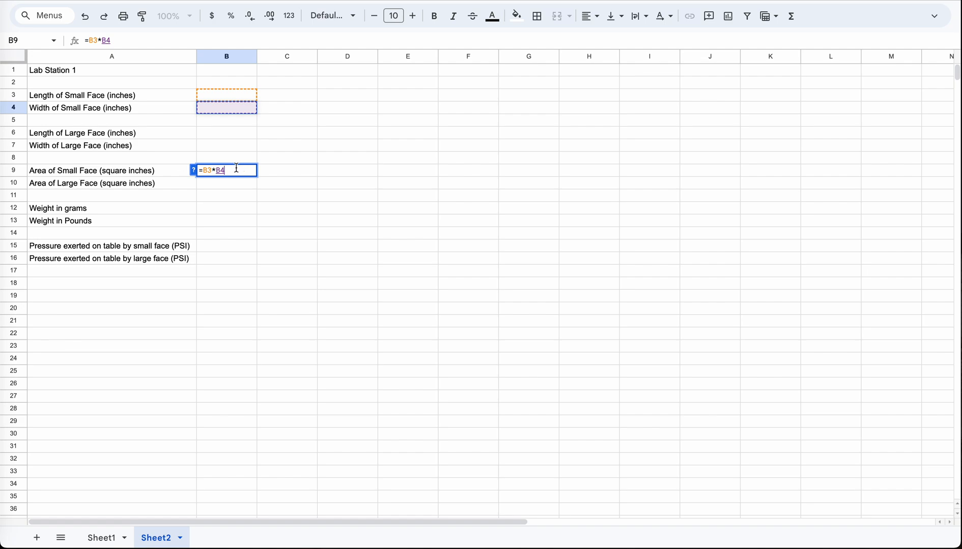
key("Return")
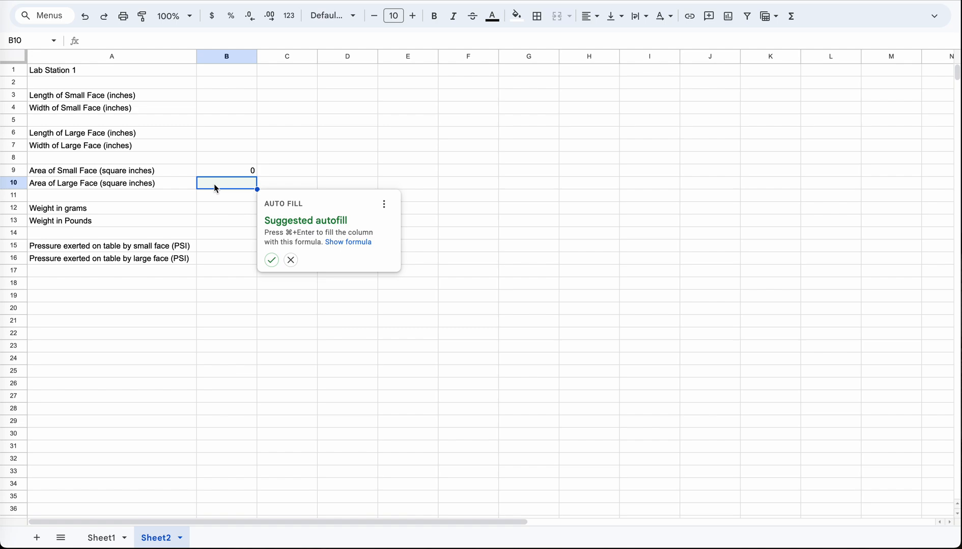
Enter the formula =B6*B7 in cell B10 to calculate the area of the large face.
type("=")
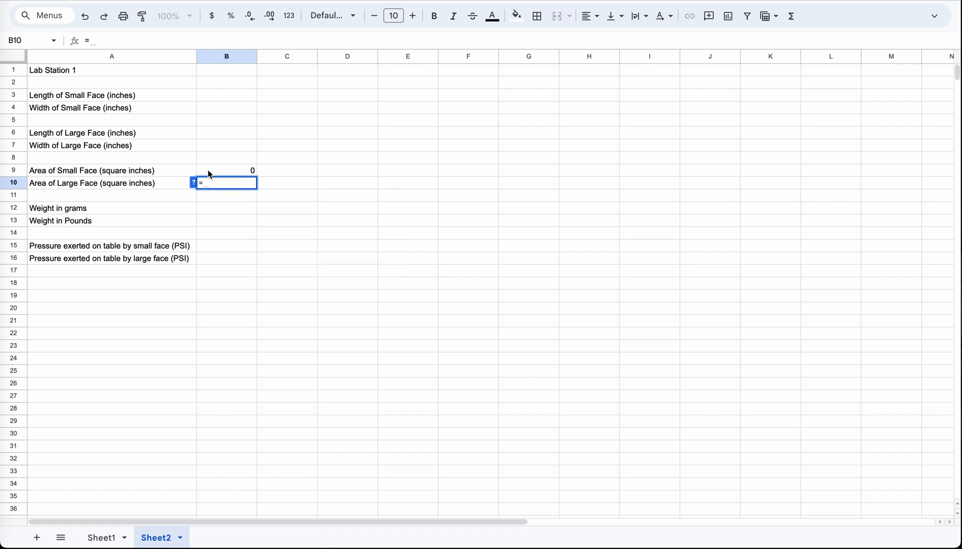
left_click(209, 136)
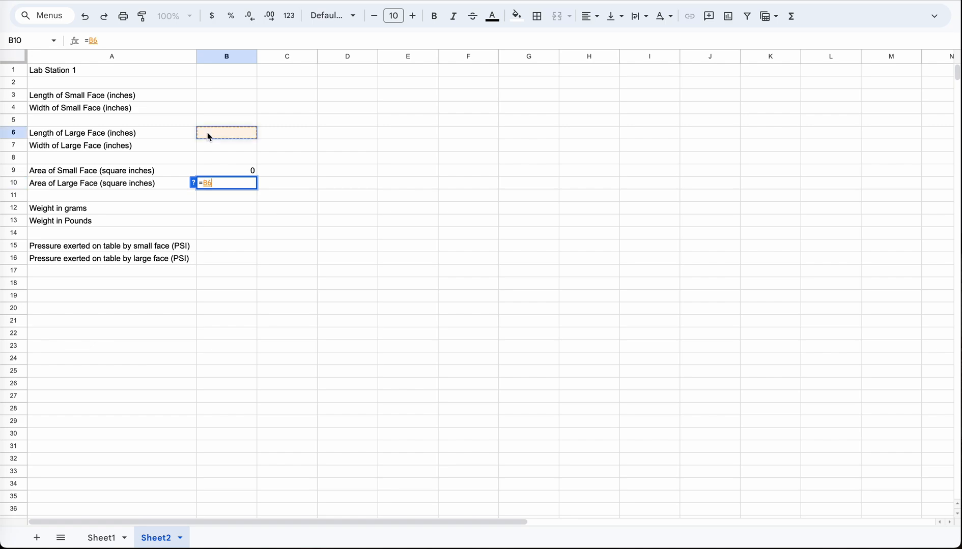
type("*")
left_click(222, 144)
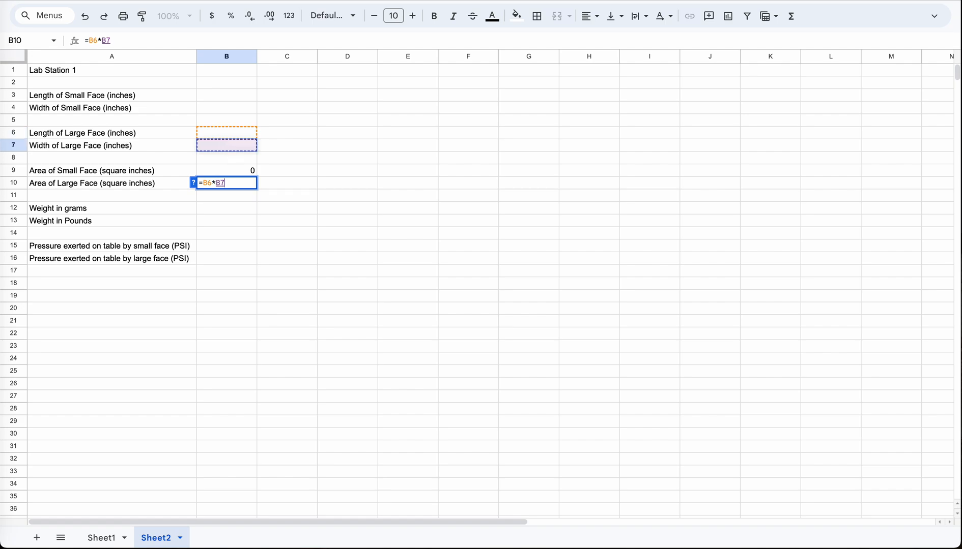
key("Return")
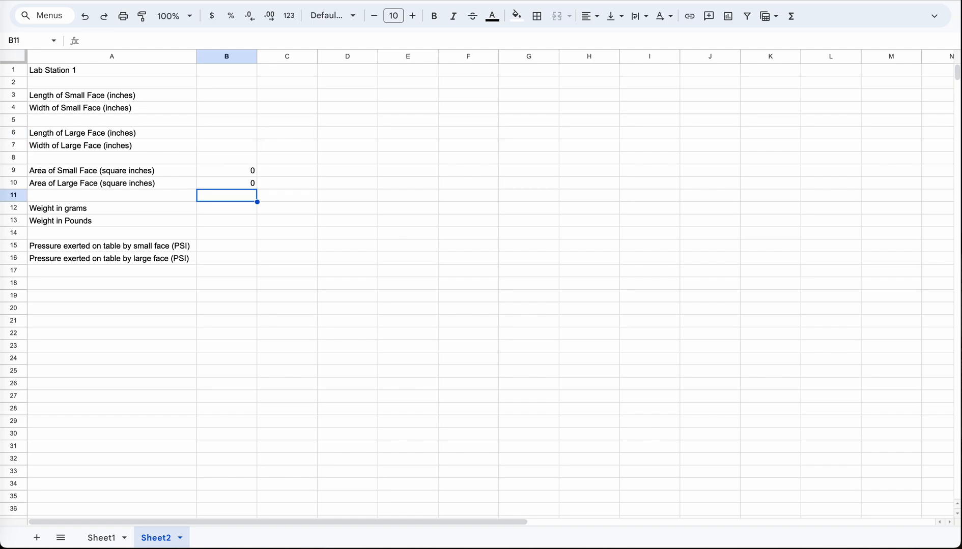
Enter the formula =B12*.0022 in cell B13 to convert the weight from grams to pounds.
left_click(218, 225)
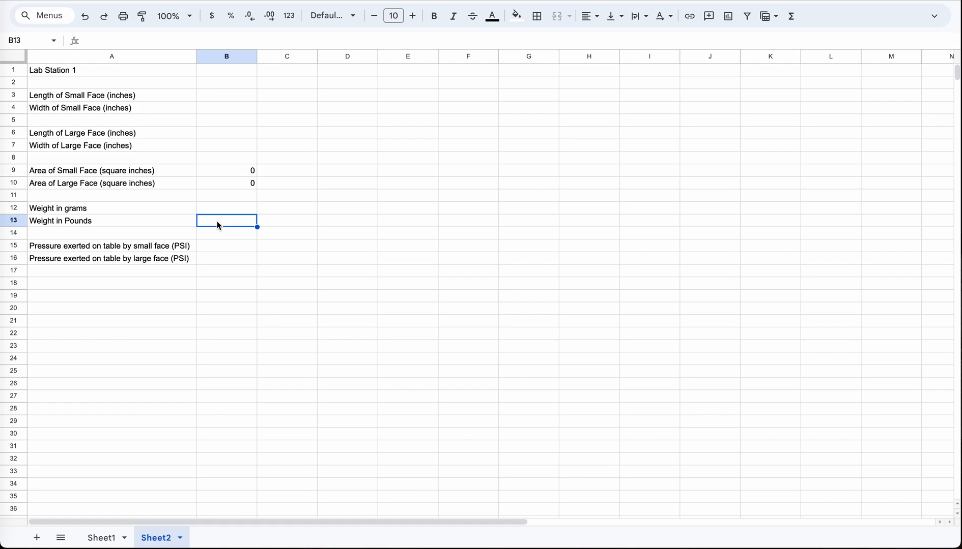
type("=")
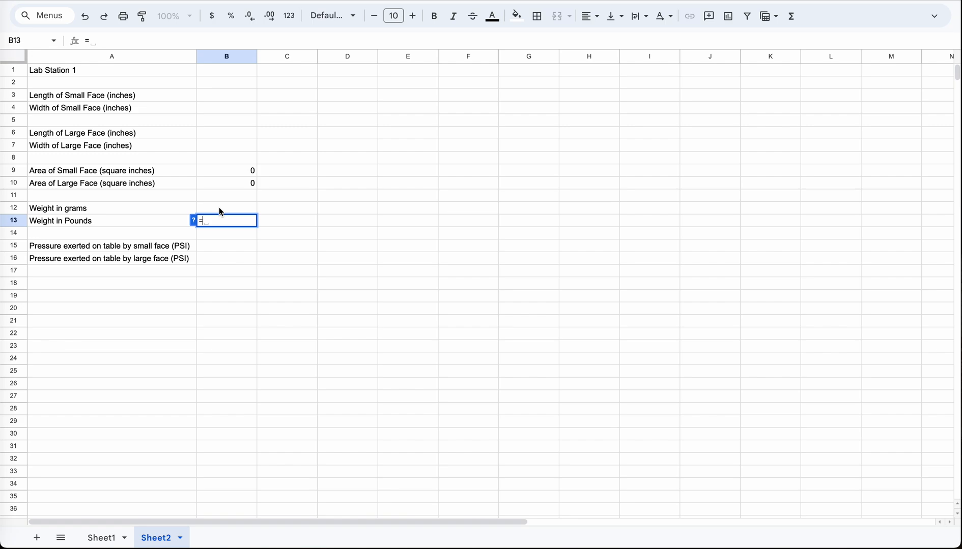
left_click(220, 209)
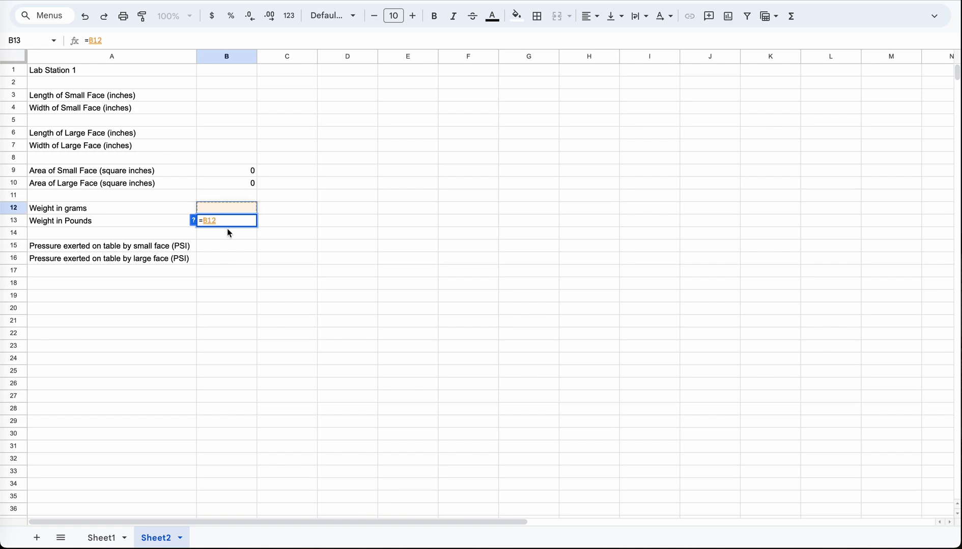
type("*")
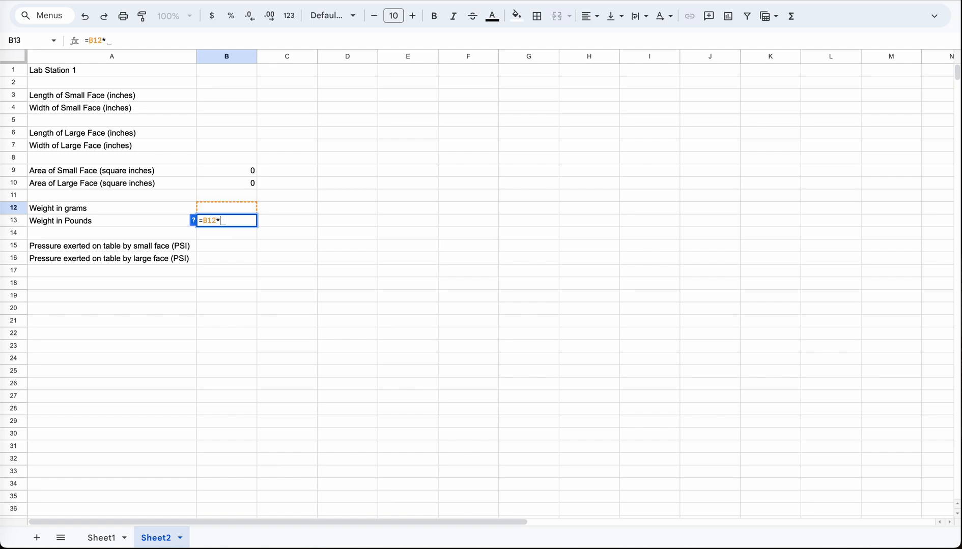
type(".0022")
key("Return")
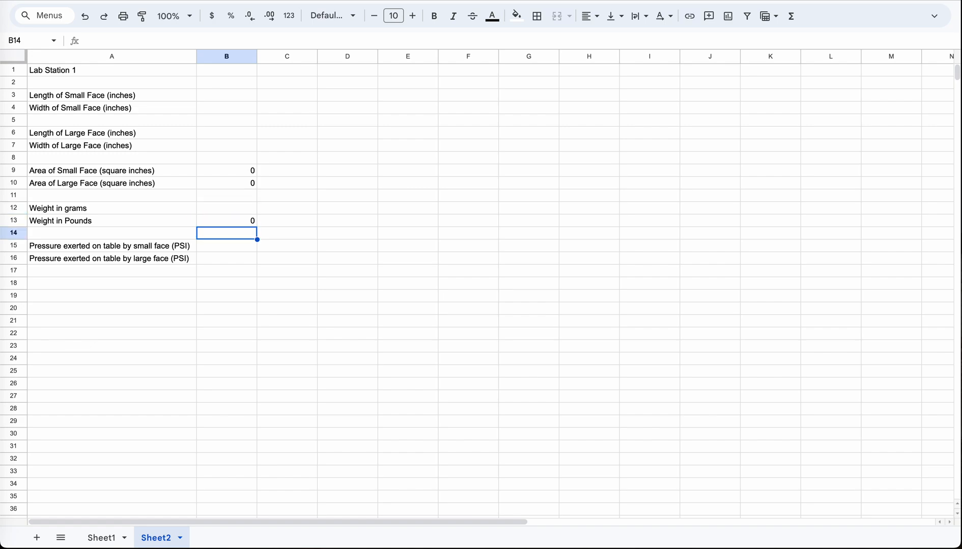
Enter the formula =B13/B9 in cell B15 to calculate the pressure exerted by the small face.
left_click(222, 250)
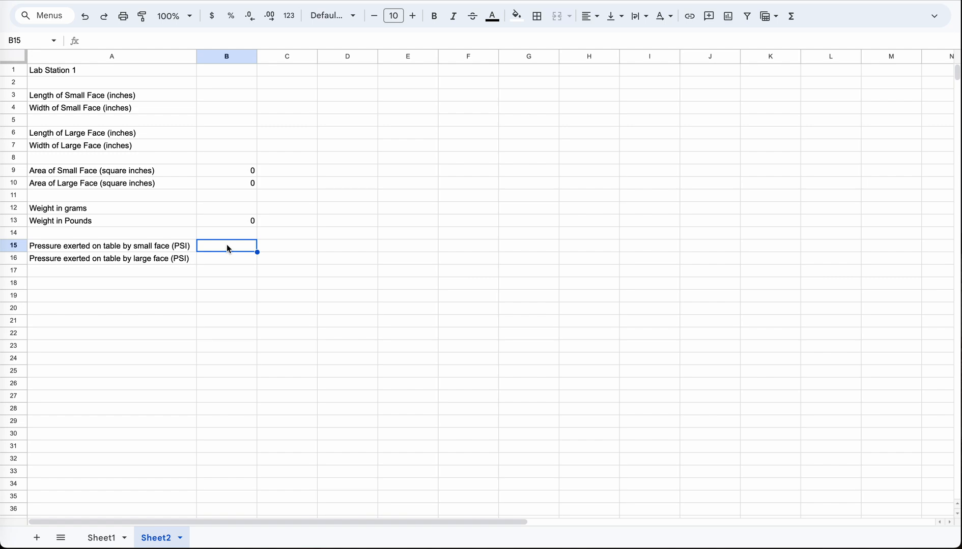
type("=")
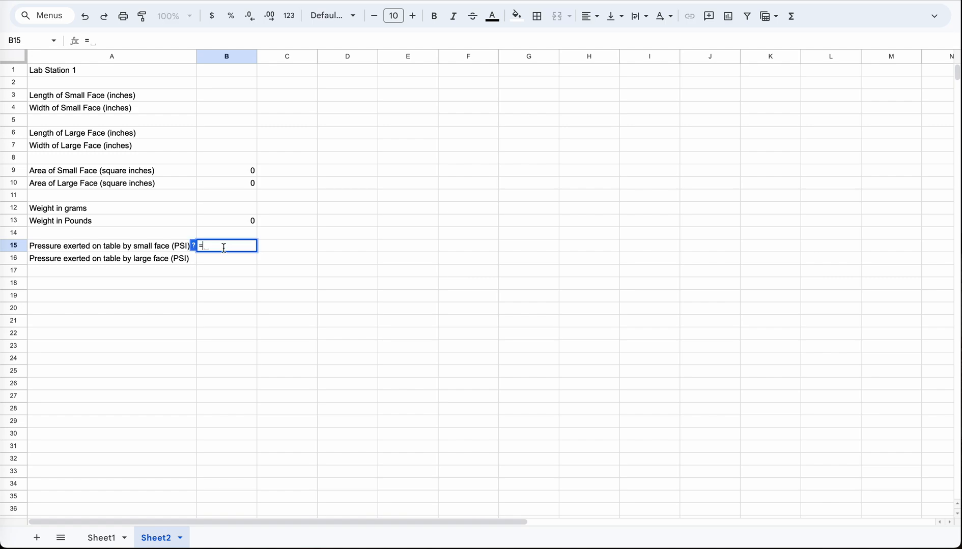
left_click(227, 222)
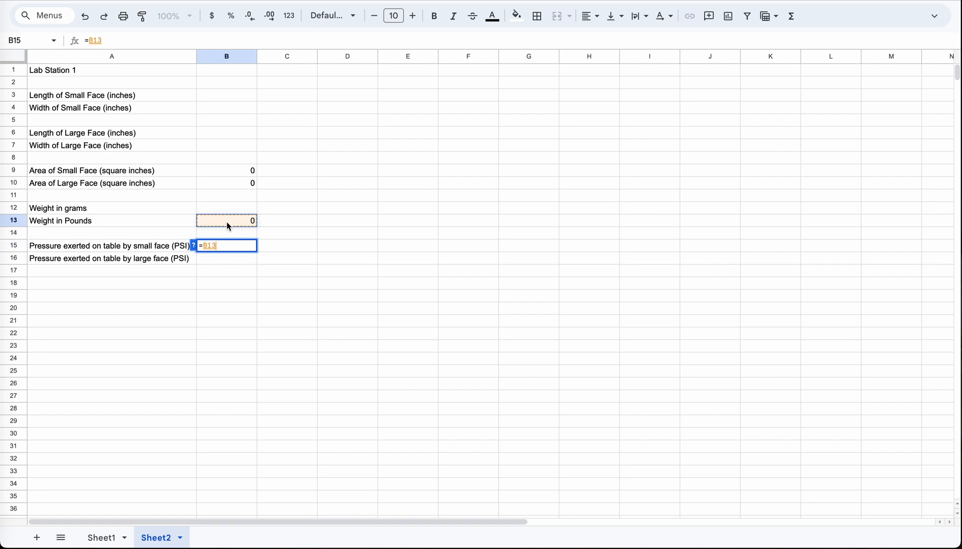
type("/")
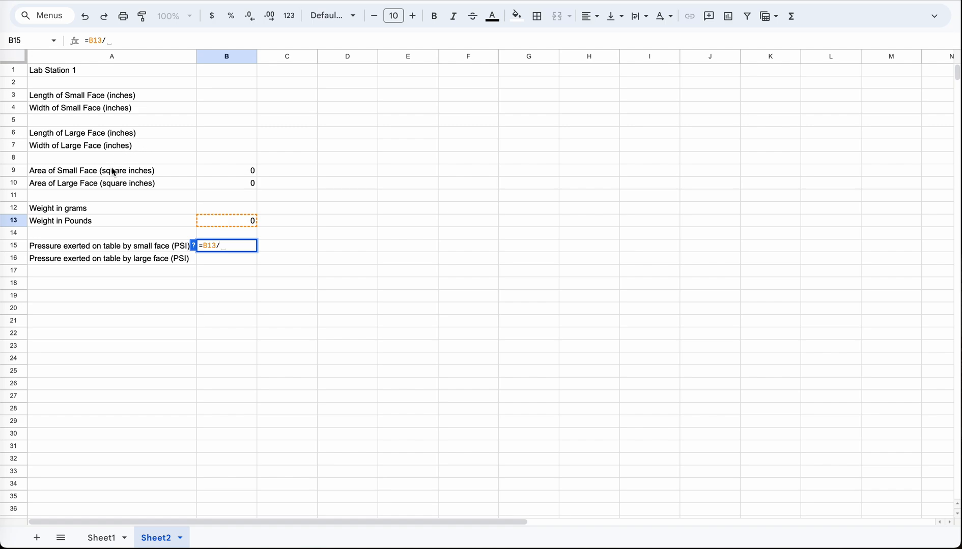
left_click(224, 170)
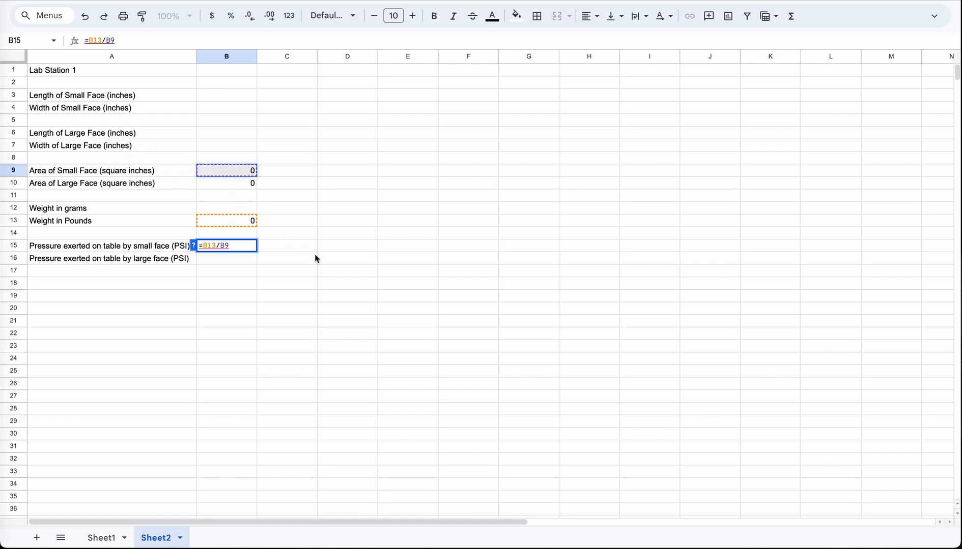
key("Return")
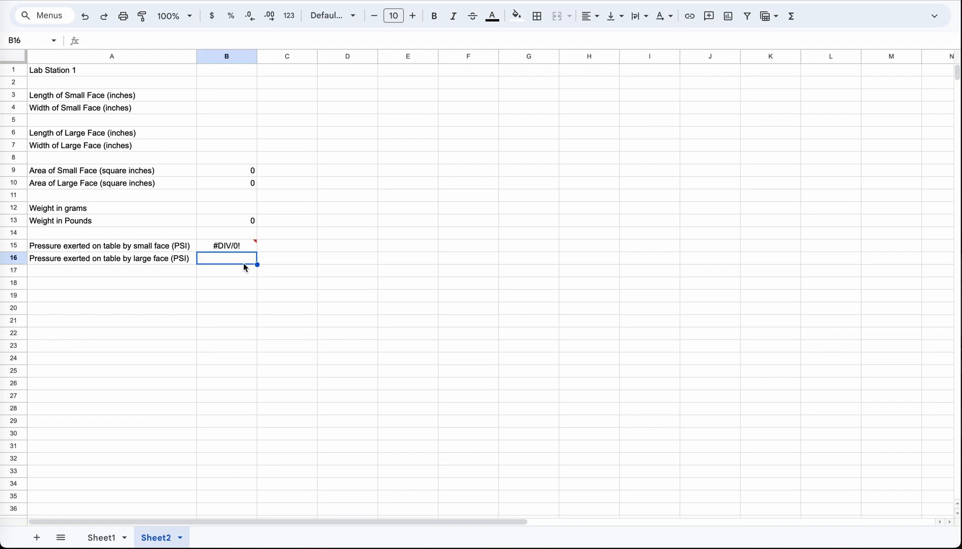
Enter the formula =B13/B10 in cell B16 to calculate the pressure exerted by the large face.
type("=")
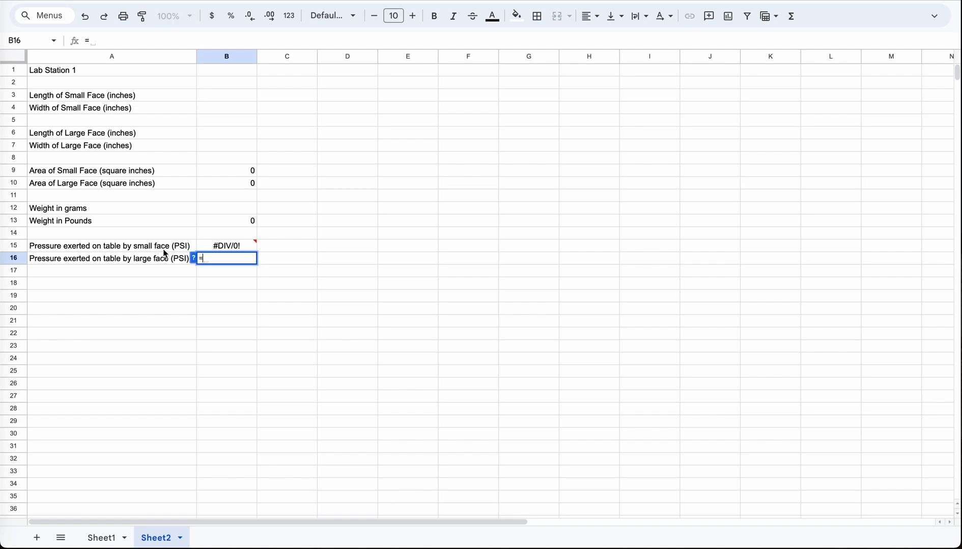
left_click(214, 220)
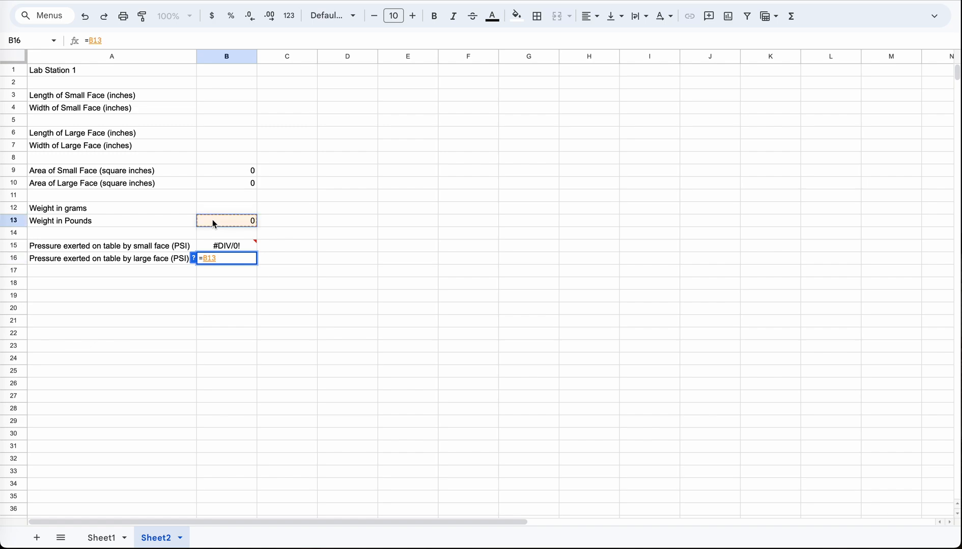
type("/")
left_click(223, 181)
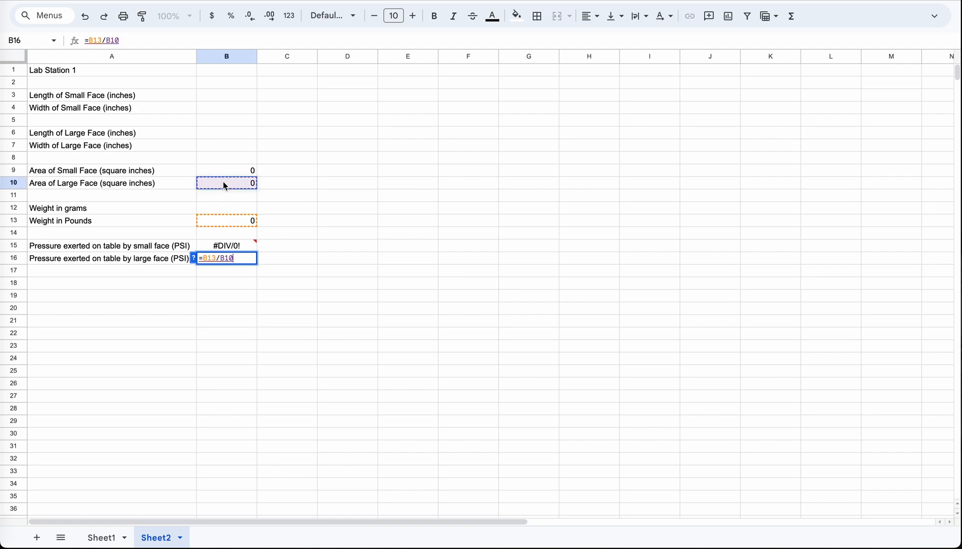
key("Return")
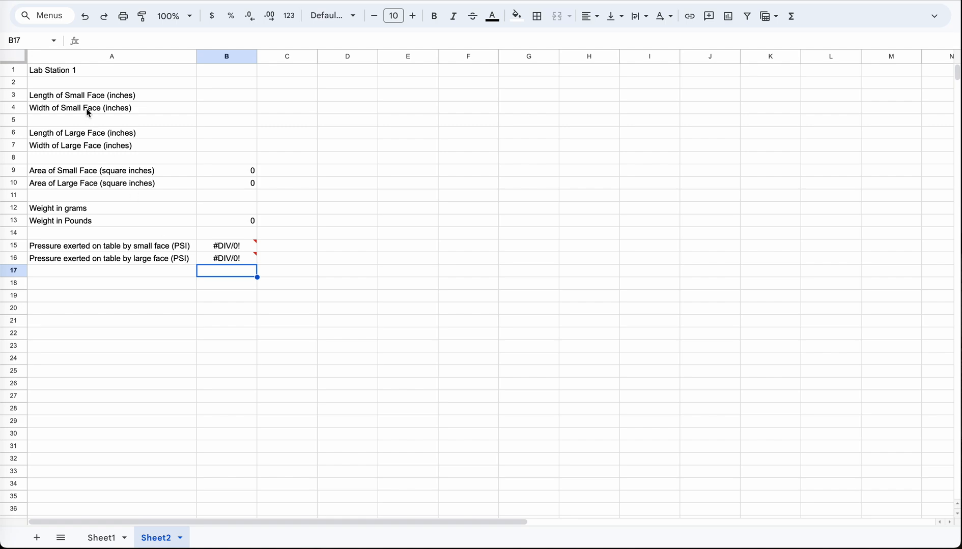
Fill the whole Lab Station 1 table, A1:B16, with yellow.
left_click_drag(55, 74, 218, 260)
left_click(516, 16)
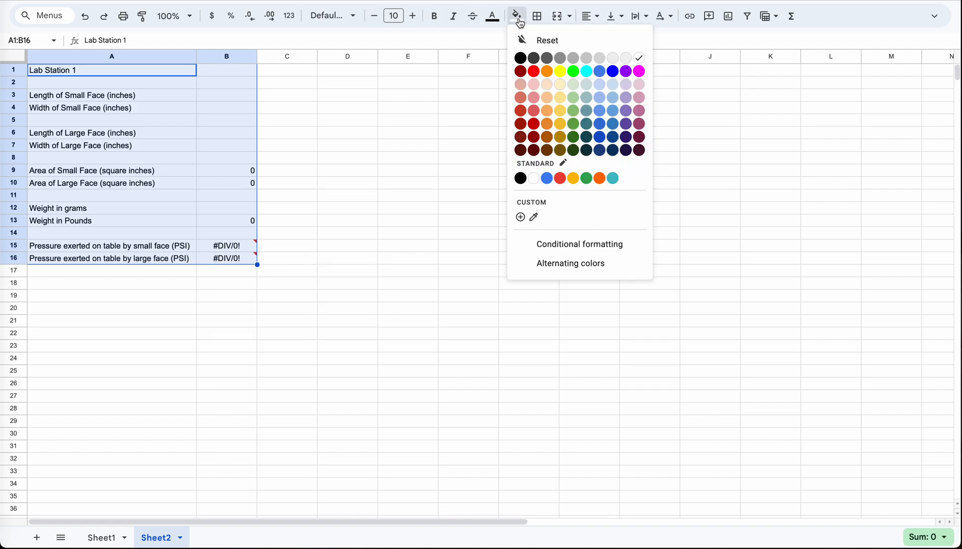
left_click(560, 71)
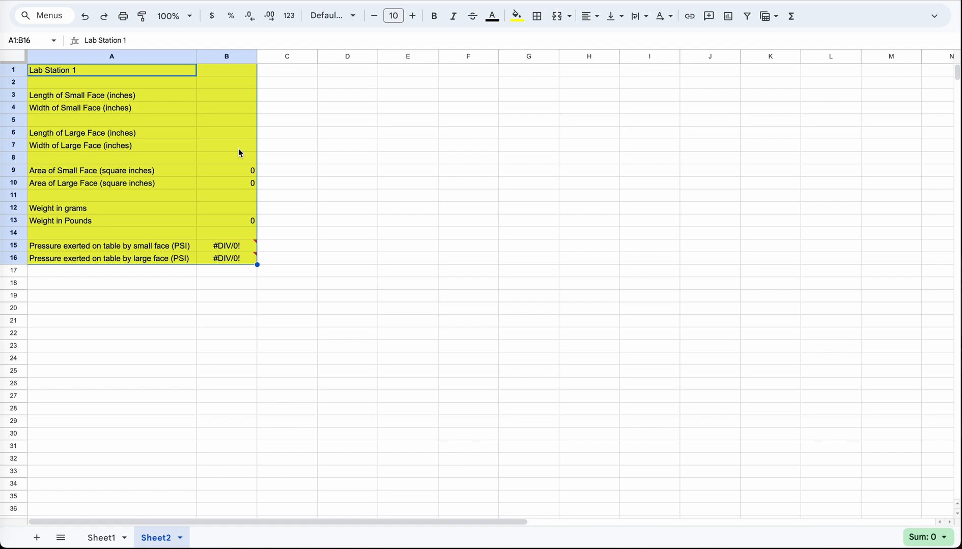
Copy the Lab Station 1 table to A19 and fill the copy with light orange.
key("ctrl+c")
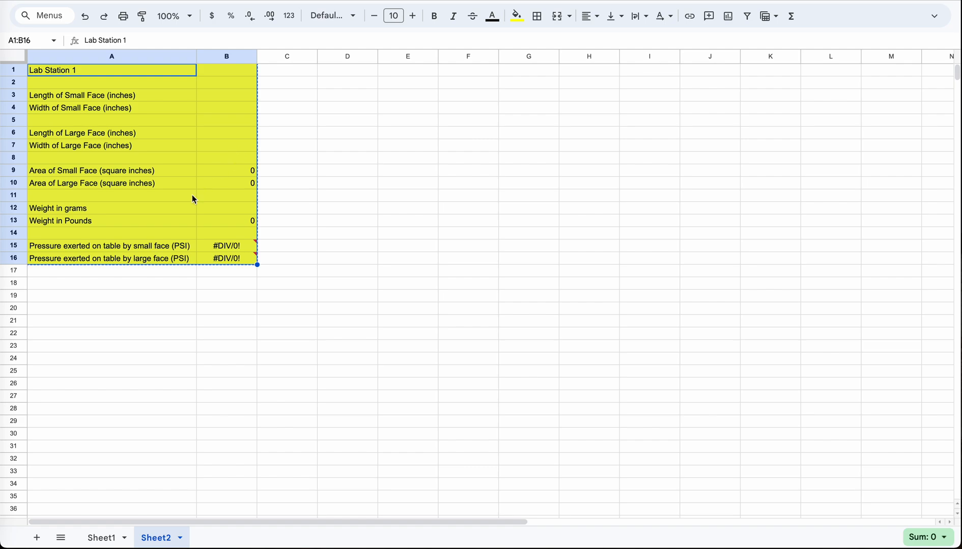
left_click(65, 297)
key("ctrl+v")
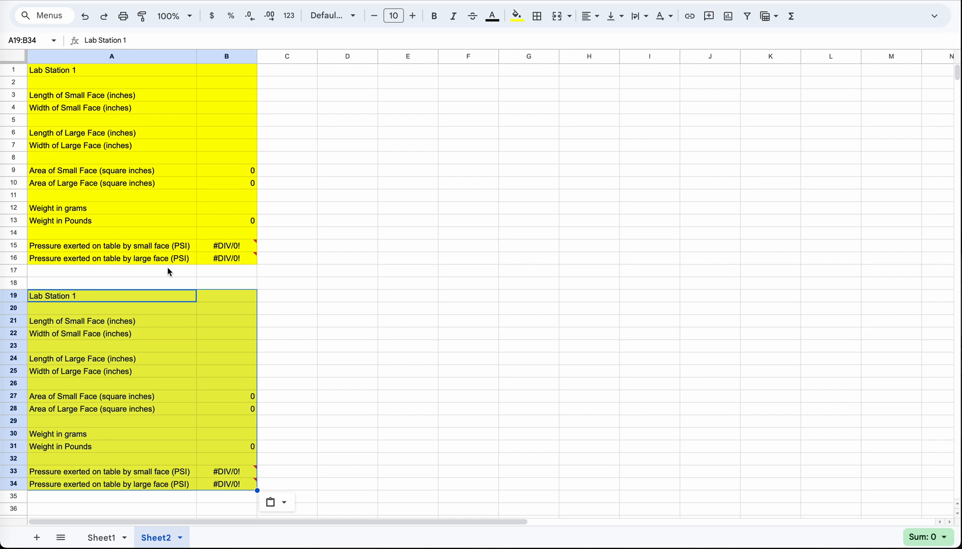
left_click(517, 16)
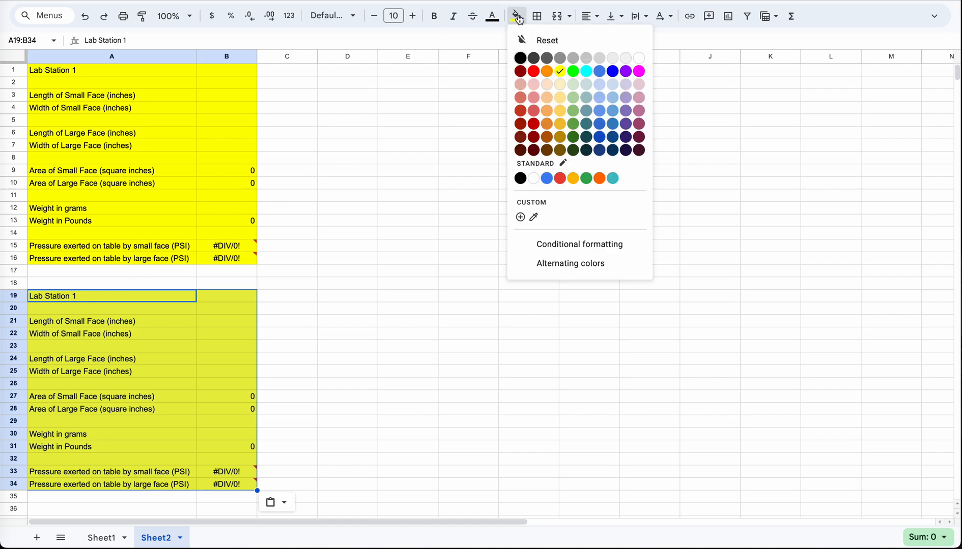
left_click(546, 85)
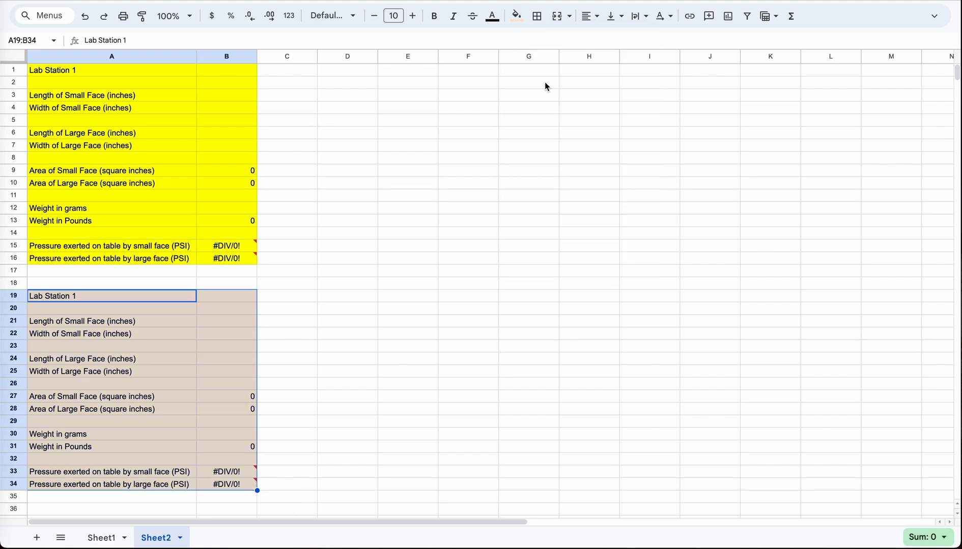
Change the title of the light orange table in A19 to "Lab Station 2".
left_click(116, 302)
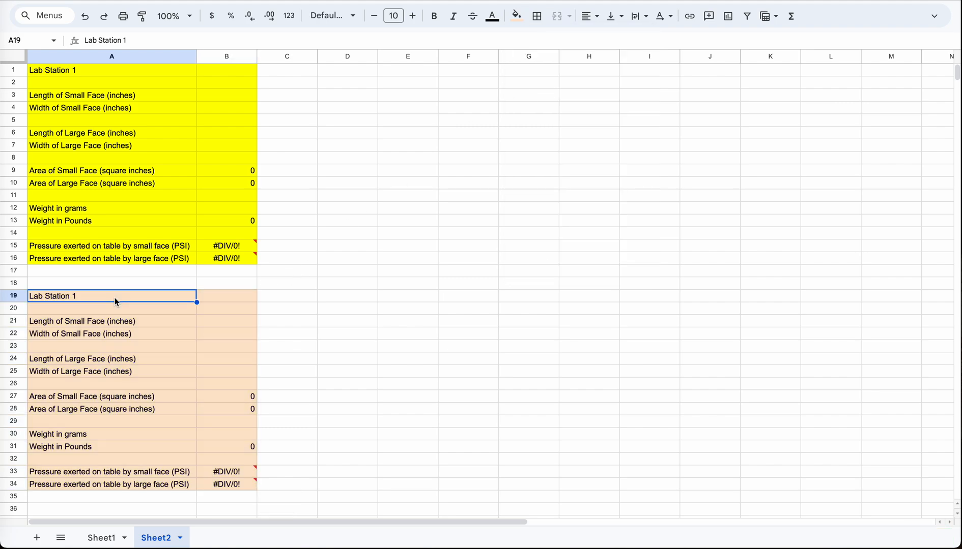
double_click(99, 296)
key("BackSpace")
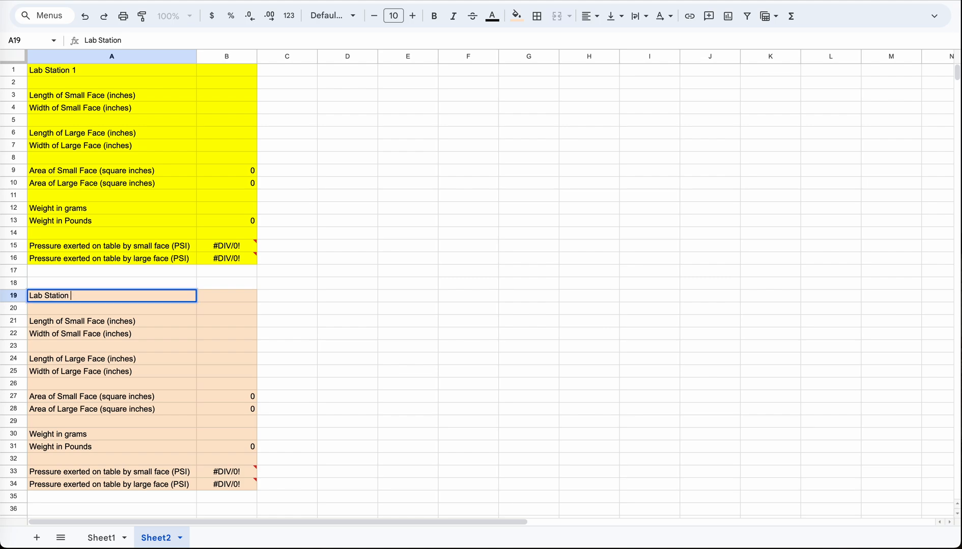
type("2")
Paste another copy of the Lab Station 1 table at E1 and widen column E to fit its labels.
left_click(400, 74)
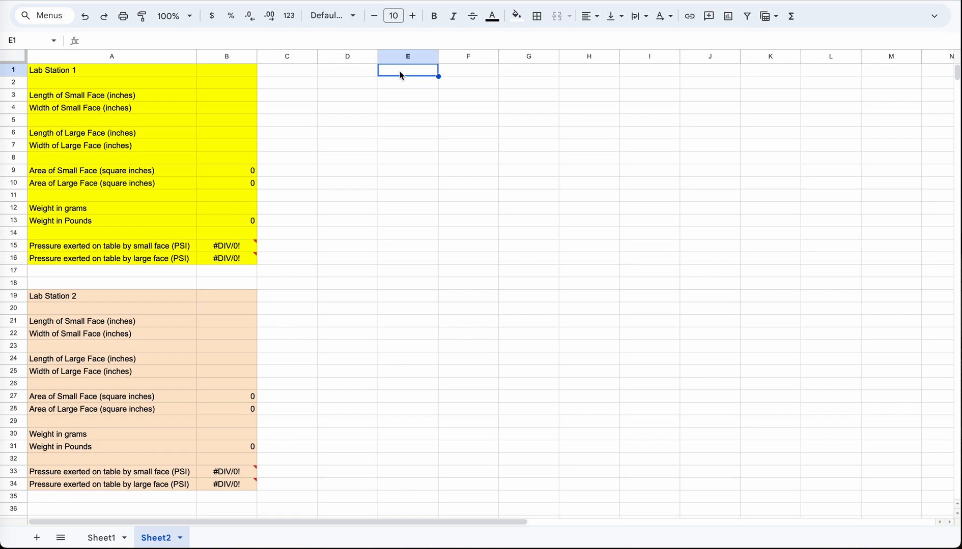
key("ctrl+v")
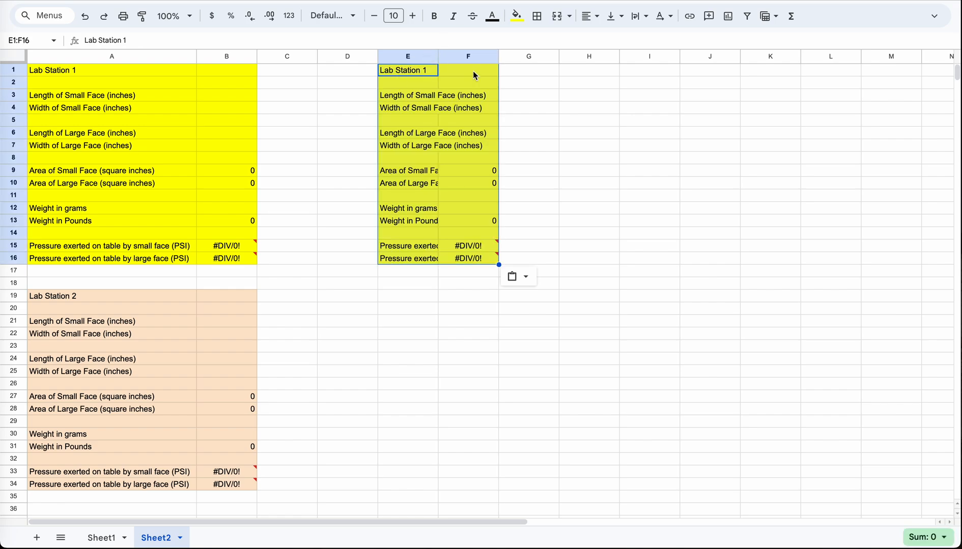
left_click_drag(438, 57, 544, 56)
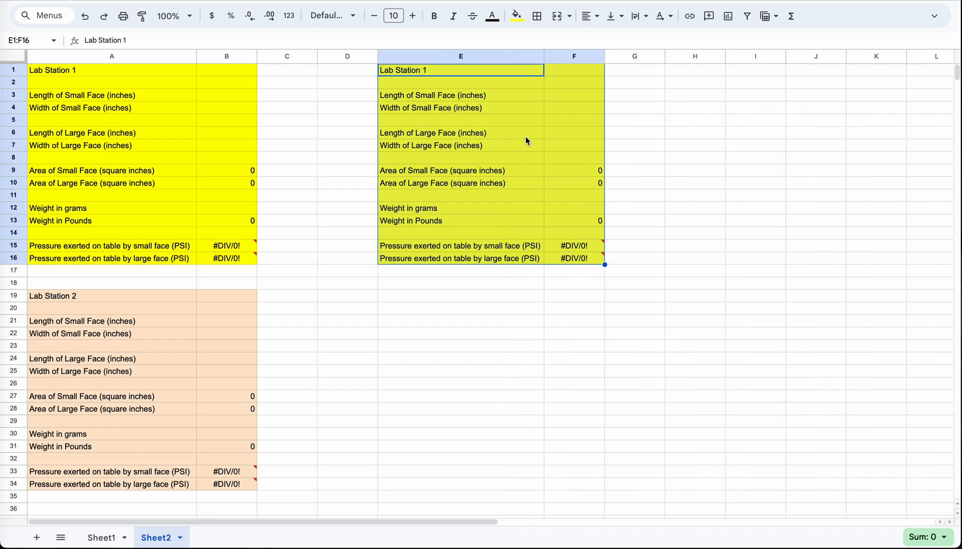
Fill the table copy in E1:F16 with light cyan and change its title to "Lab Station 3".
left_click(516, 16)
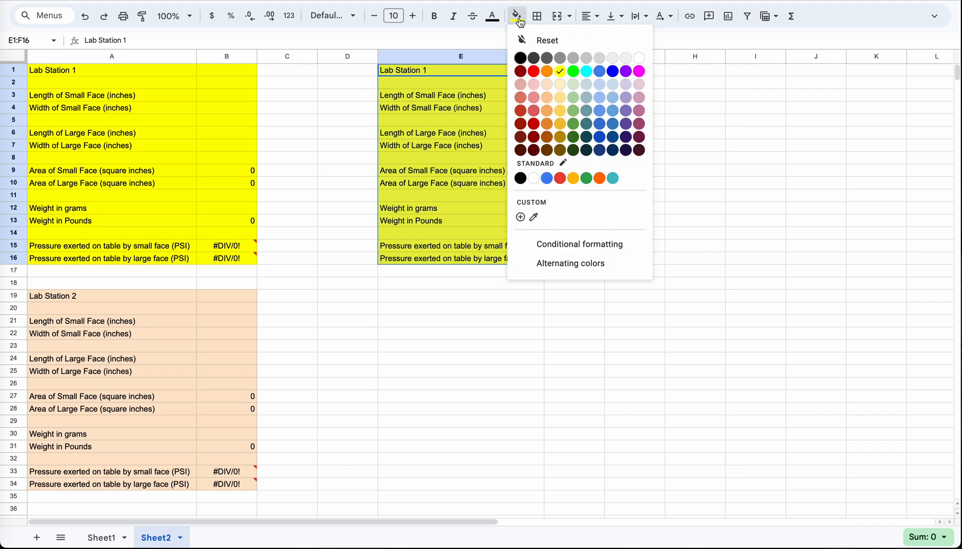
left_click(588, 83)
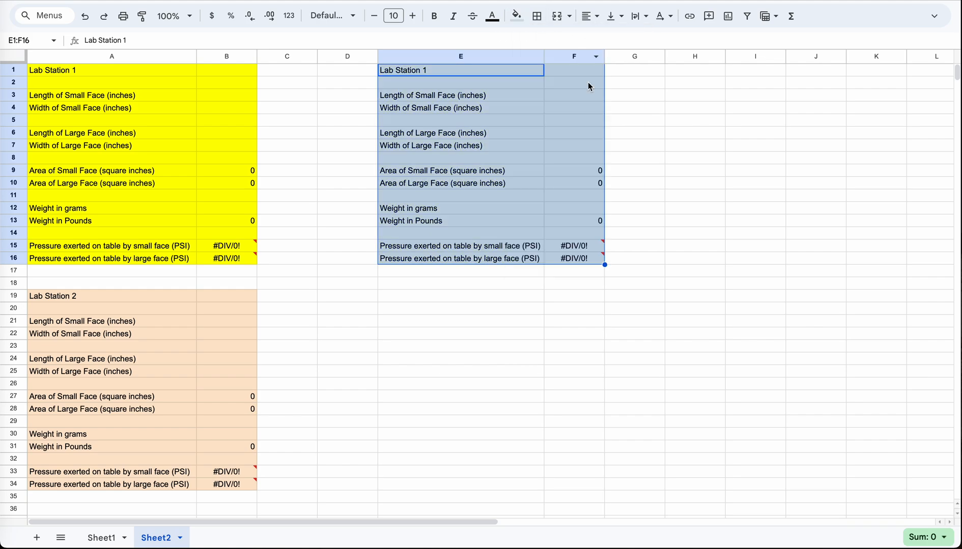
double_click(443, 70)
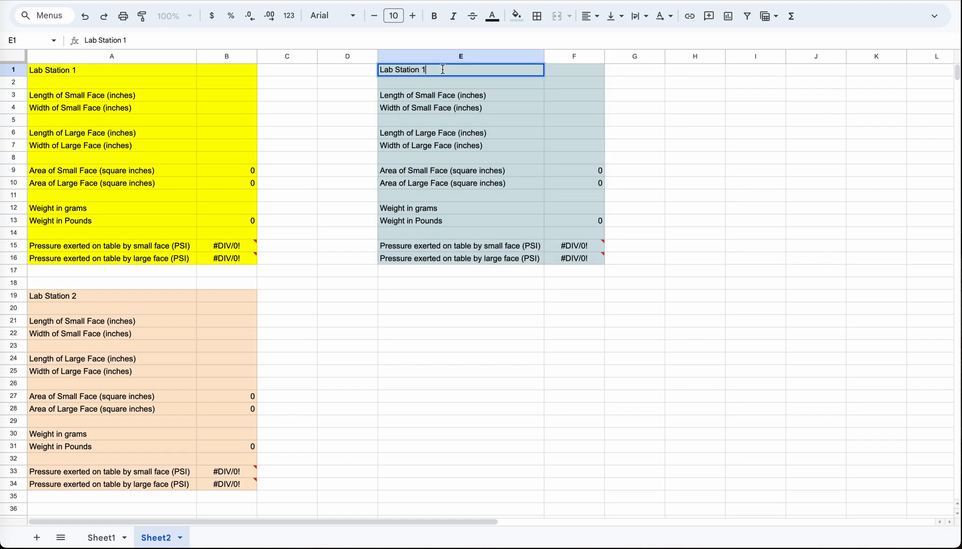
key("BackSpace")
type("3")
Paste another copy of the Lab Station 1 table at E19 and fill it with light blue.
left_click(388, 301)
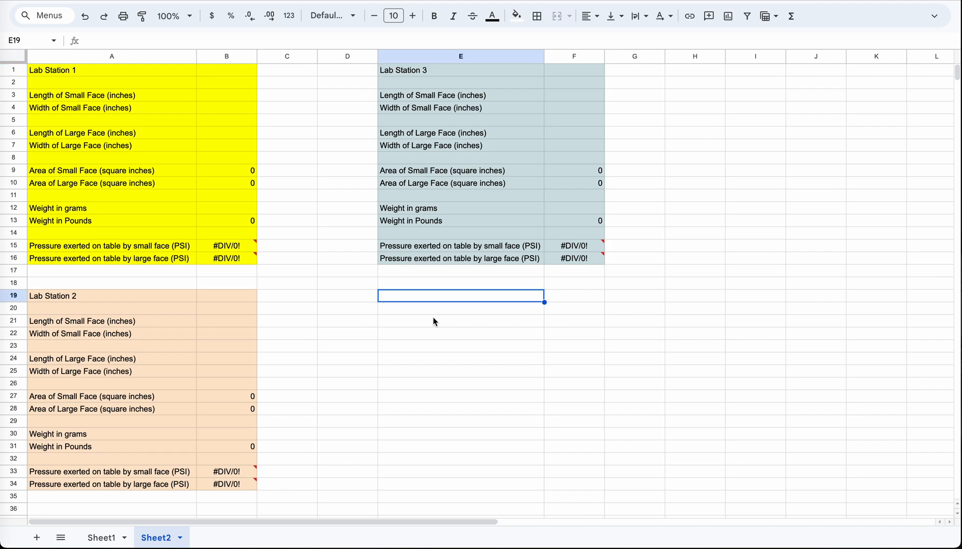
key("ctrl+v")
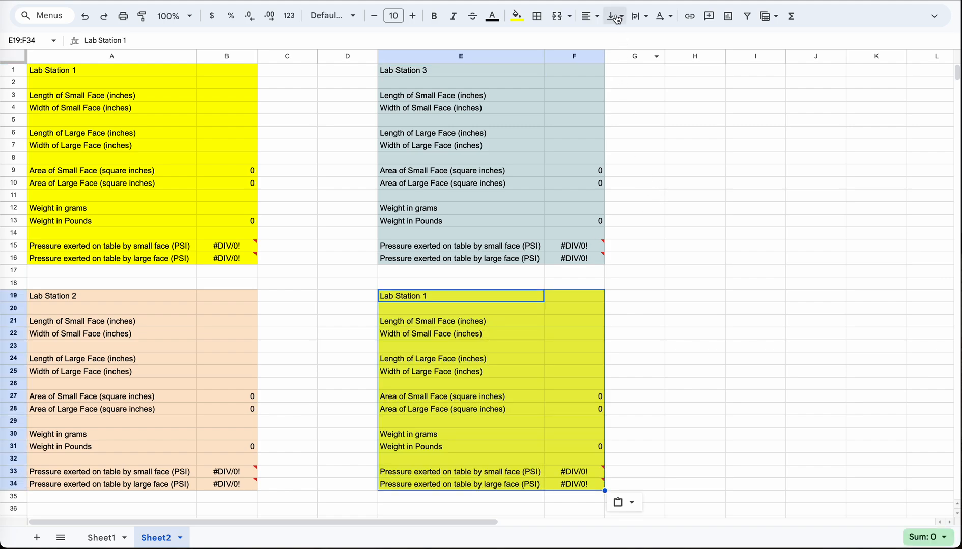
left_click(518, 16)
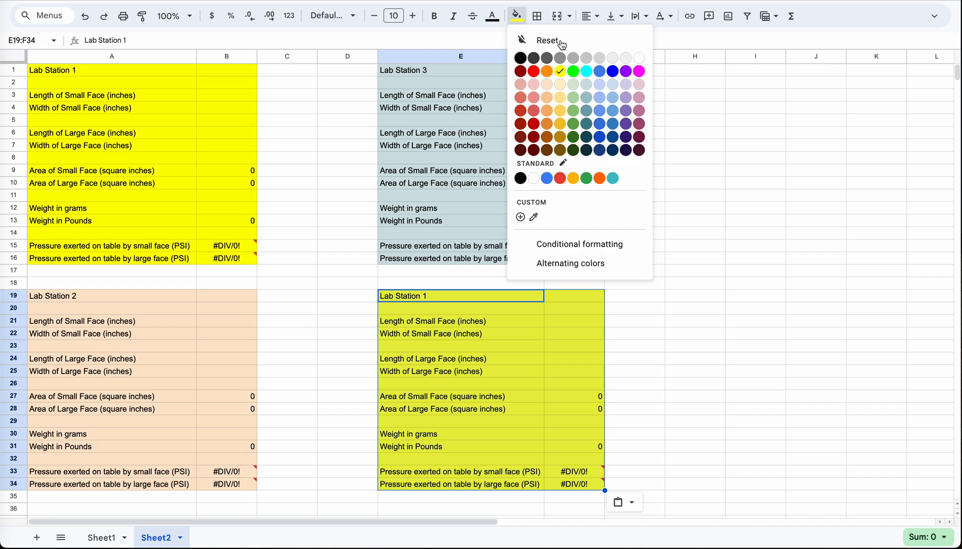
left_click(610, 81)
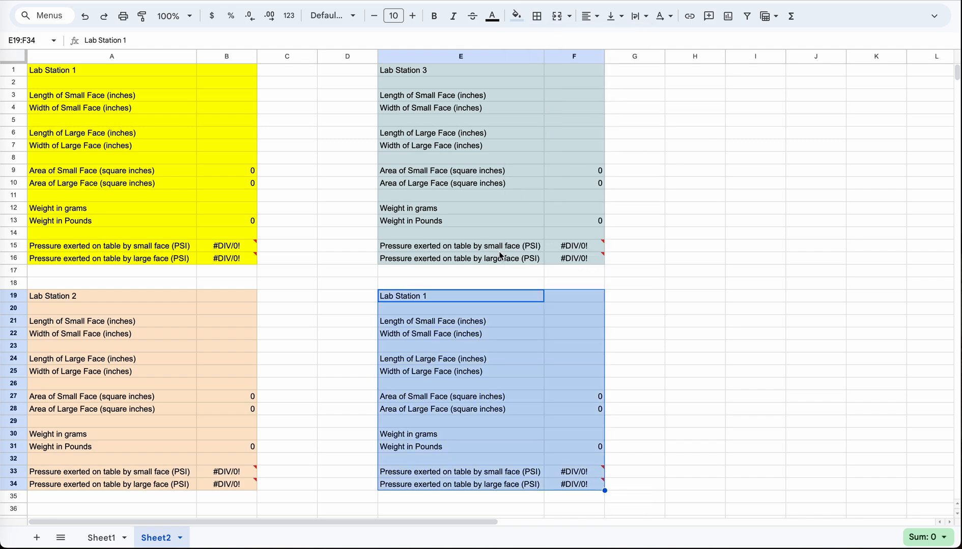
Change the title of the light blue table in E19 to "Lab Station 4".
double_click(441, 296)
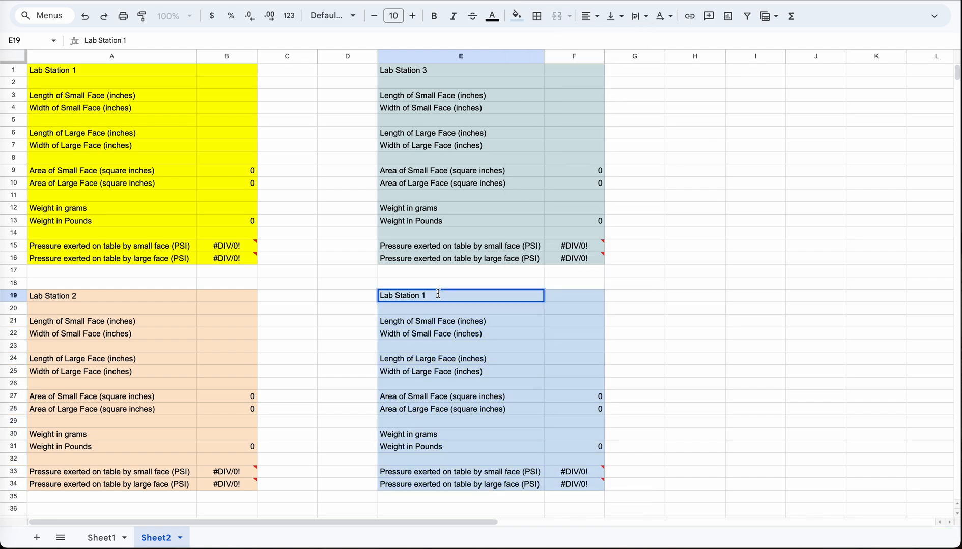
key("BackSpace")
type("4")
left_click(704, 76)
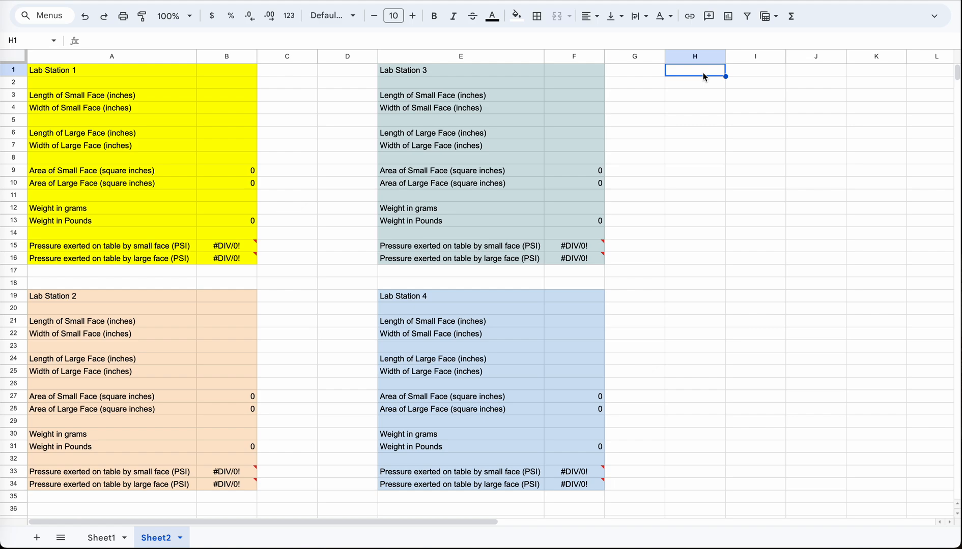
Paste another copy of the Lab Station 1 table at H1 and widen column H to fit its labels.
key("ctrl+v")
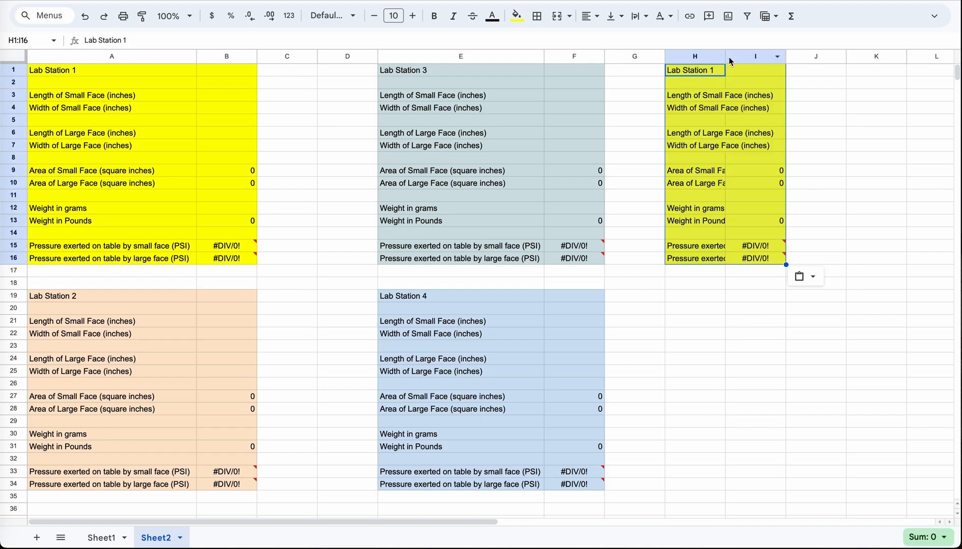
left_click_drag(724, 56, 836, 56)
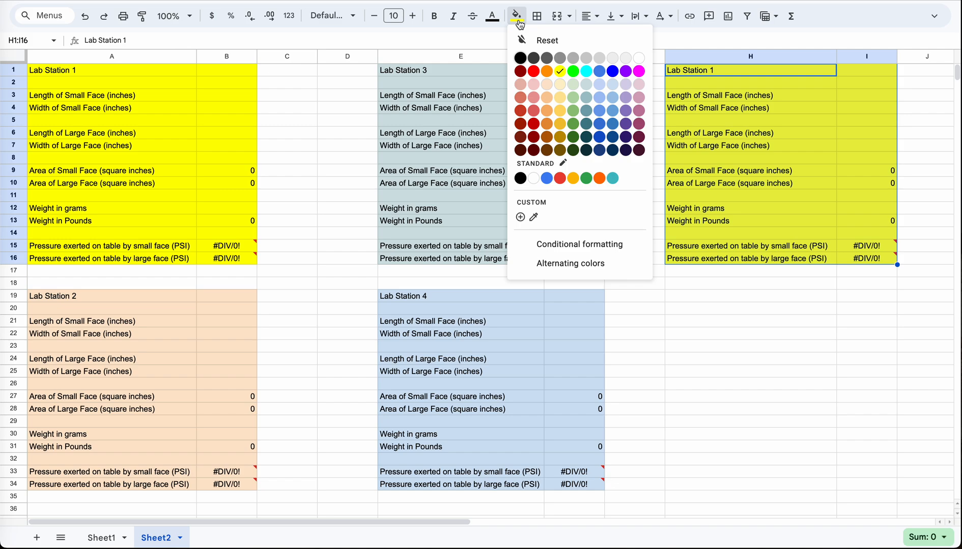
Try a light cyan and a light green fill on the table copy in H1:I16.
left_click(585, 84)
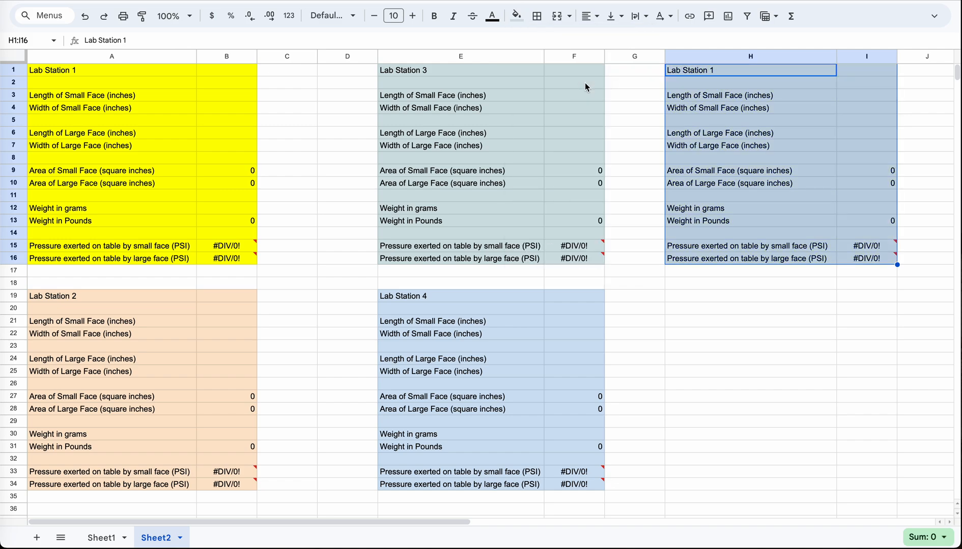
left_click(517, 16)
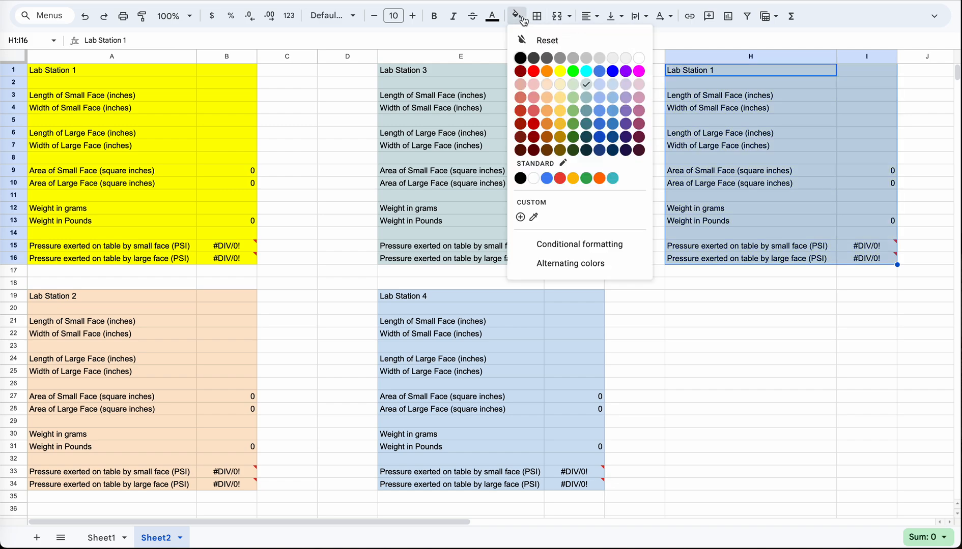
left_click(574, 85)
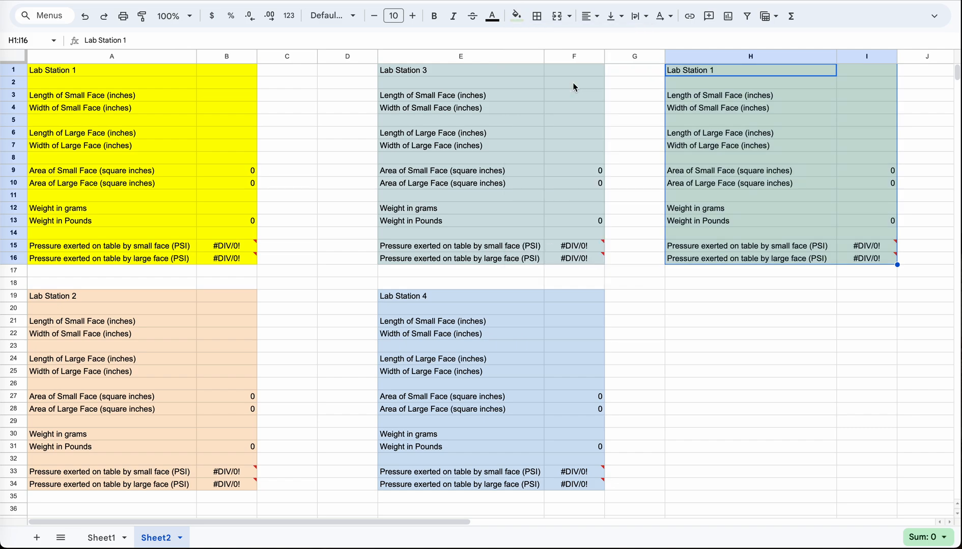
Fill the table copy in H1:I16 with light magenta and change its title to "Lab Station 5".
left_click(517, 15)
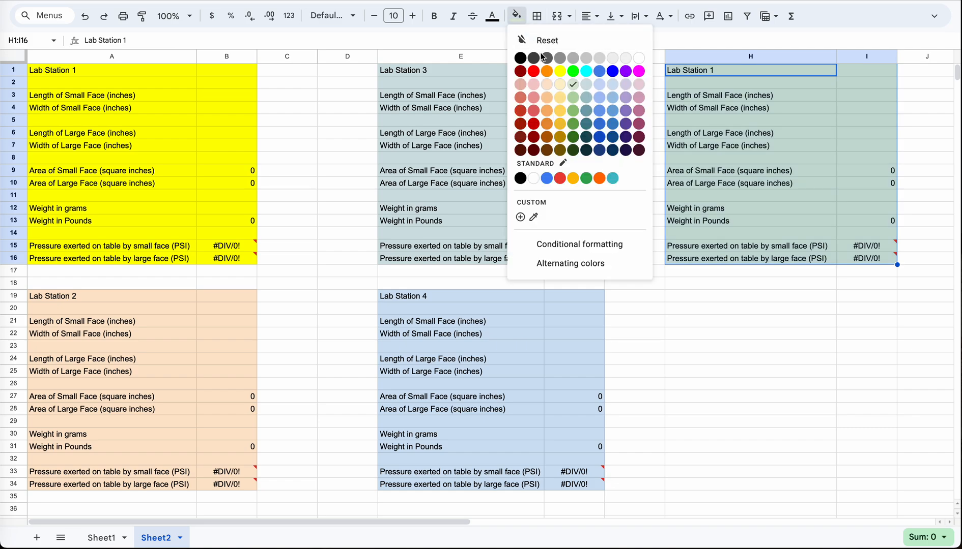
left_click(639, 85)
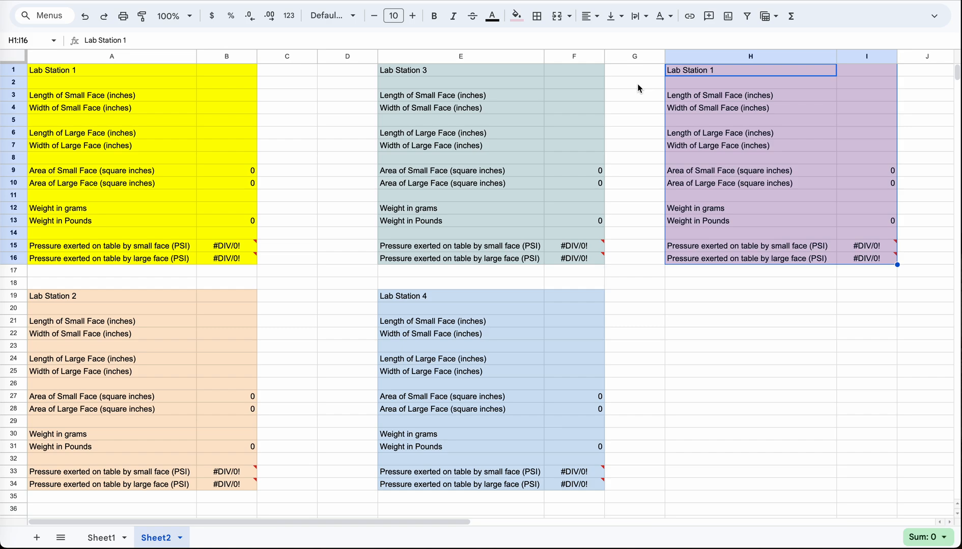
left_click(733, 70)
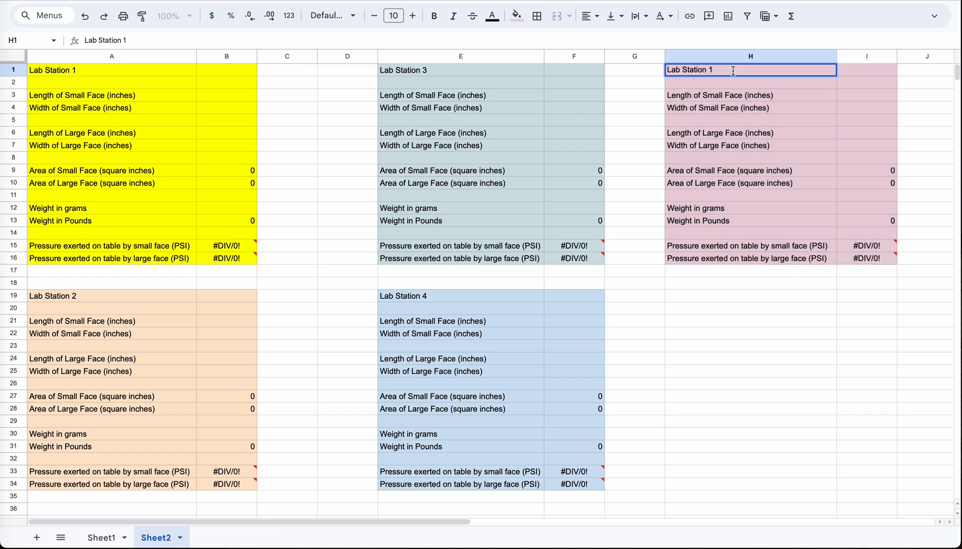
key("BackSpace")
type("5")
left_click(718, 303)
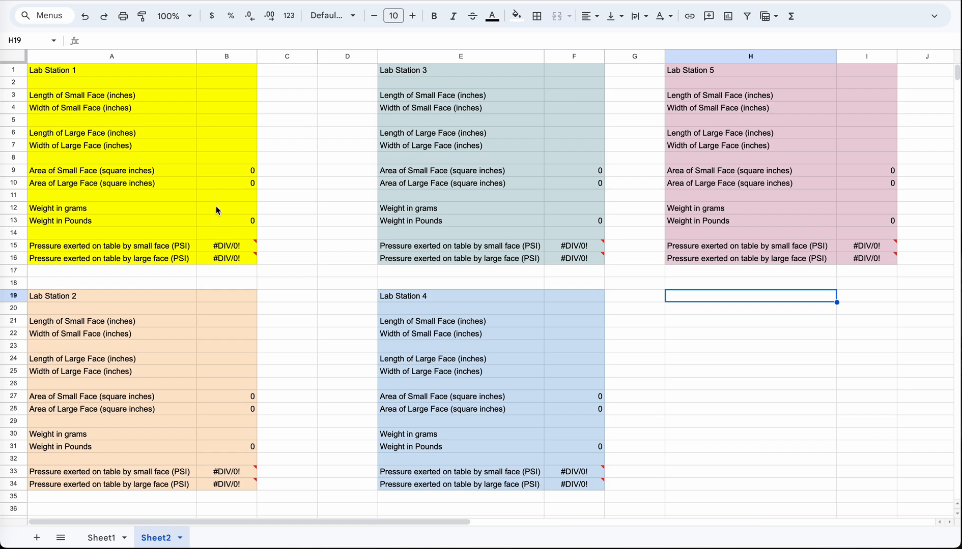
Inspect the large face area formula of Lab Station 1 and both face area formulas of Lab Station 3.
left_click(220, 185)
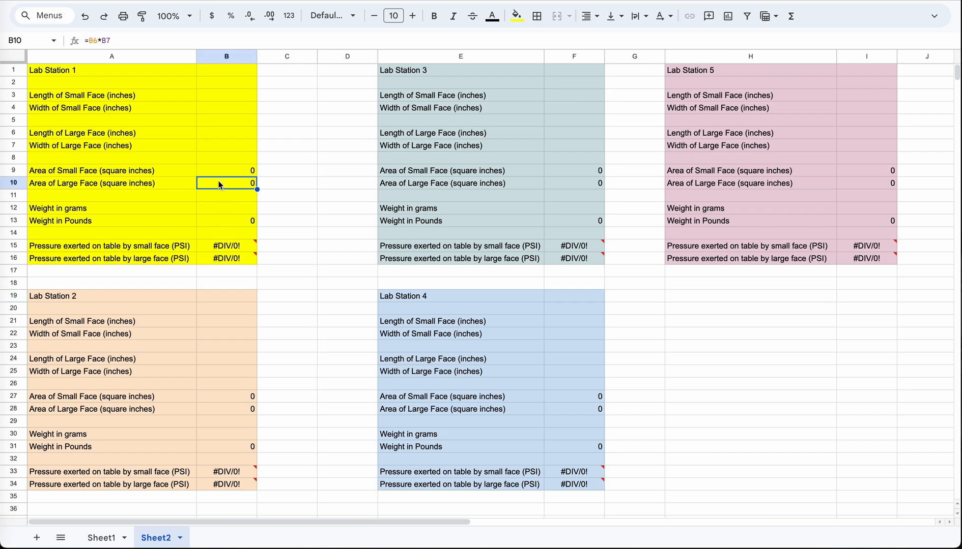
double_click(220, 185)
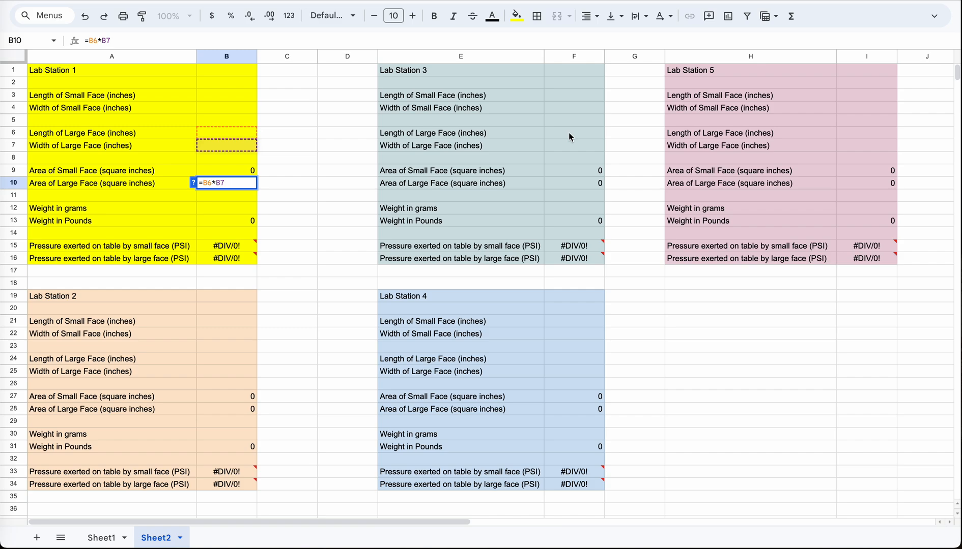
left_click(568, 170)
double_click(568, 170)
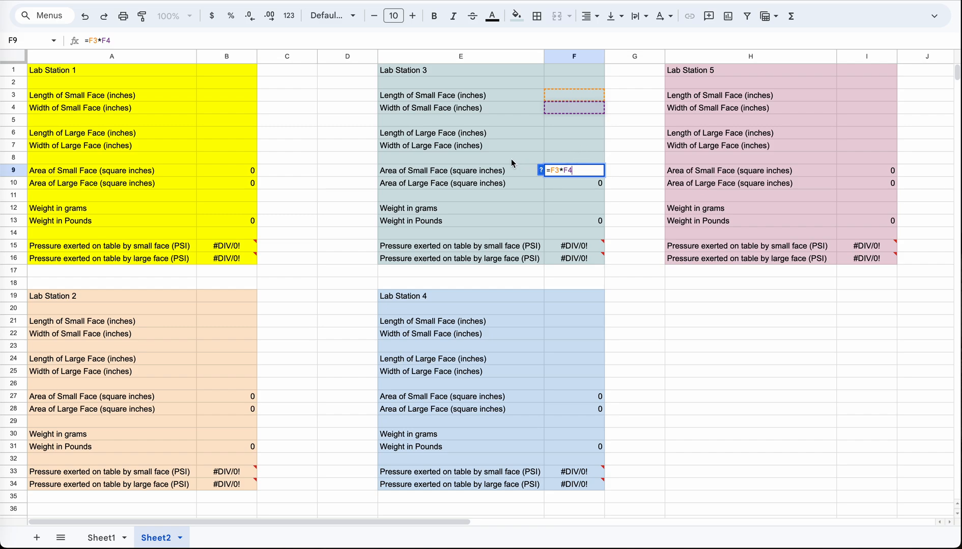
left_click(552, 182)
double_click(551, 183)
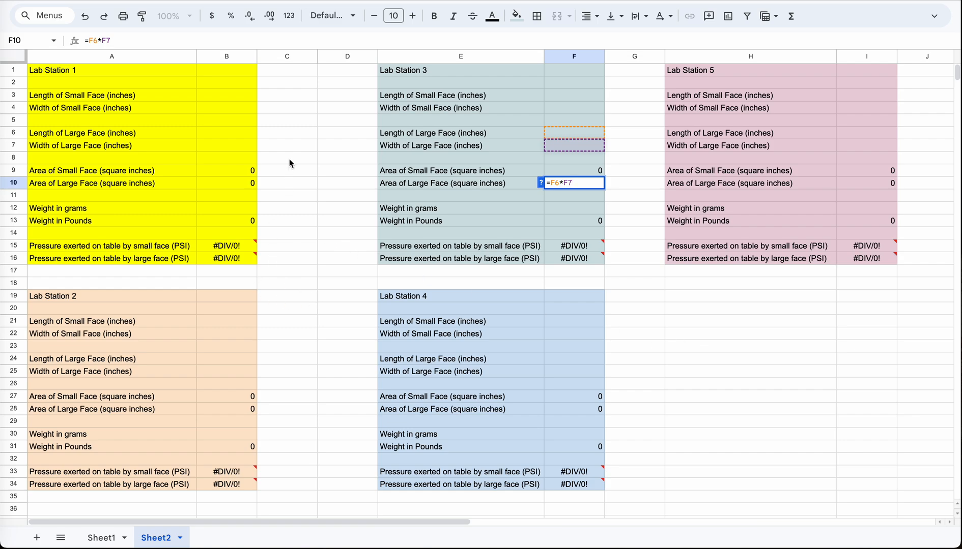
Enter 2 as the length and 5 as the width of the small face for Lab Station 1.
left_click(206, 97)
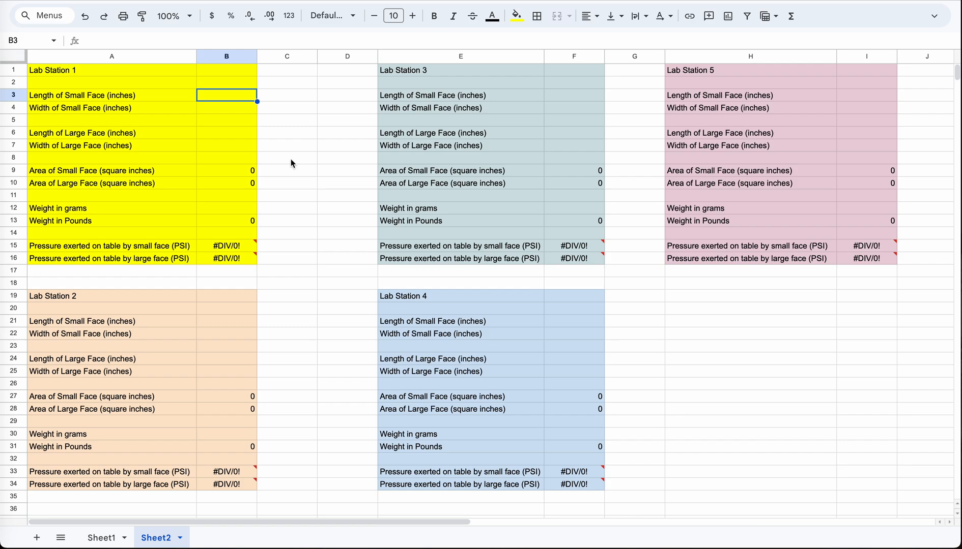
type("2")
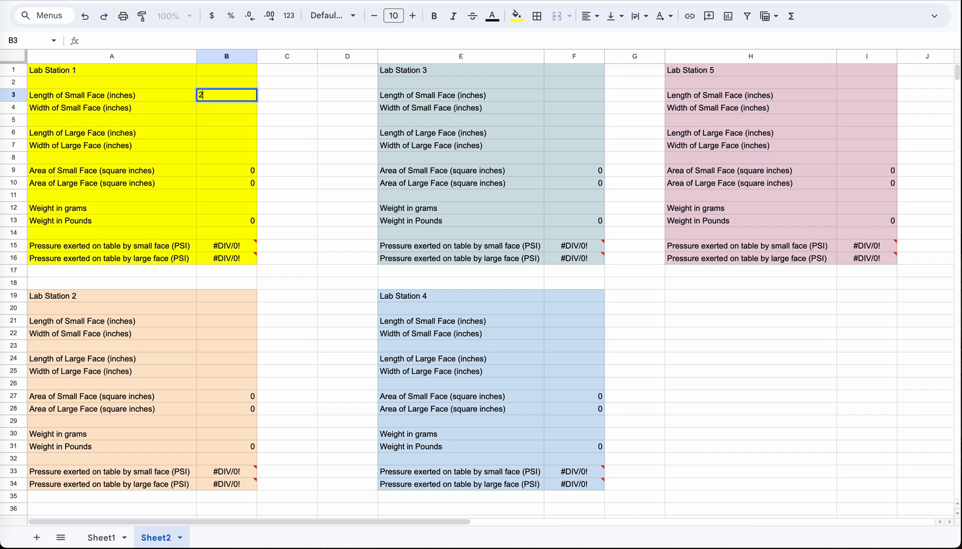
key("Return")
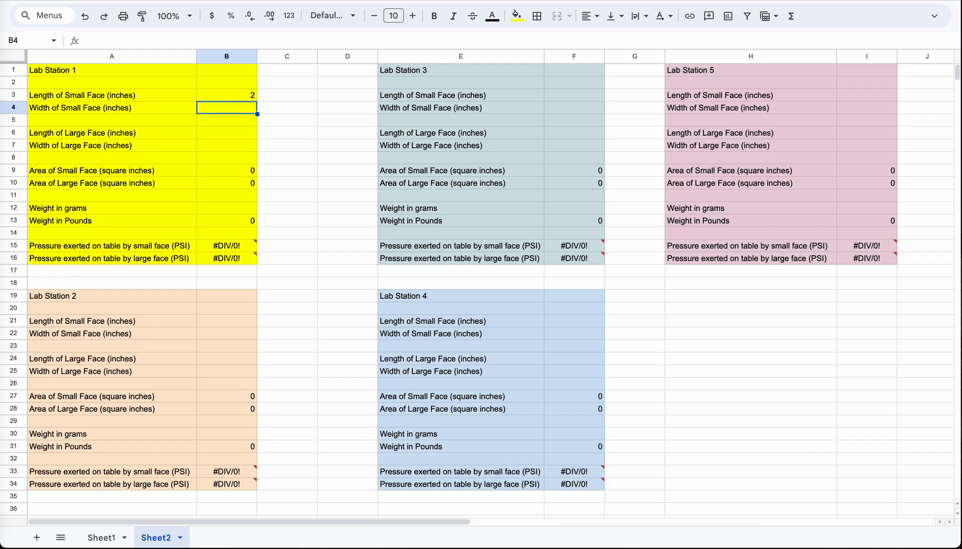
type("5")
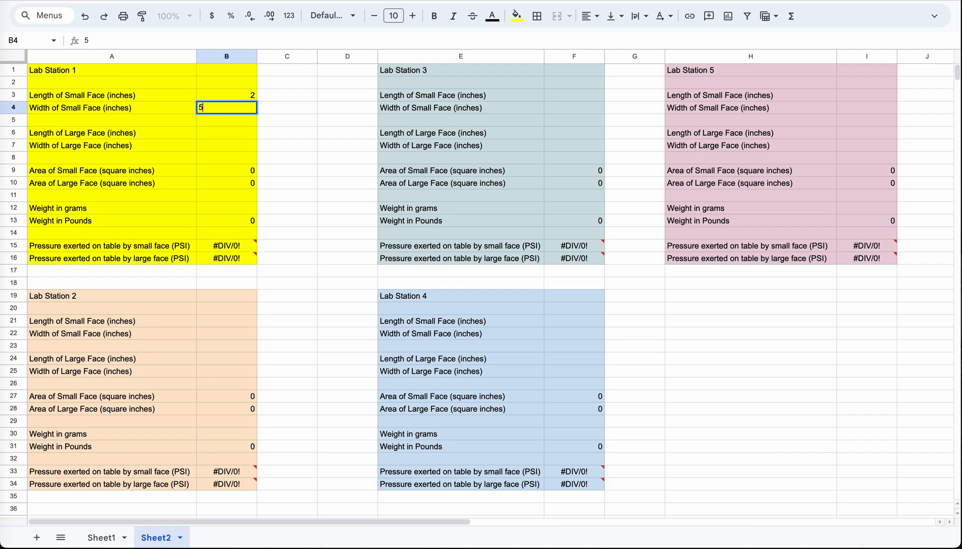
key("Return")
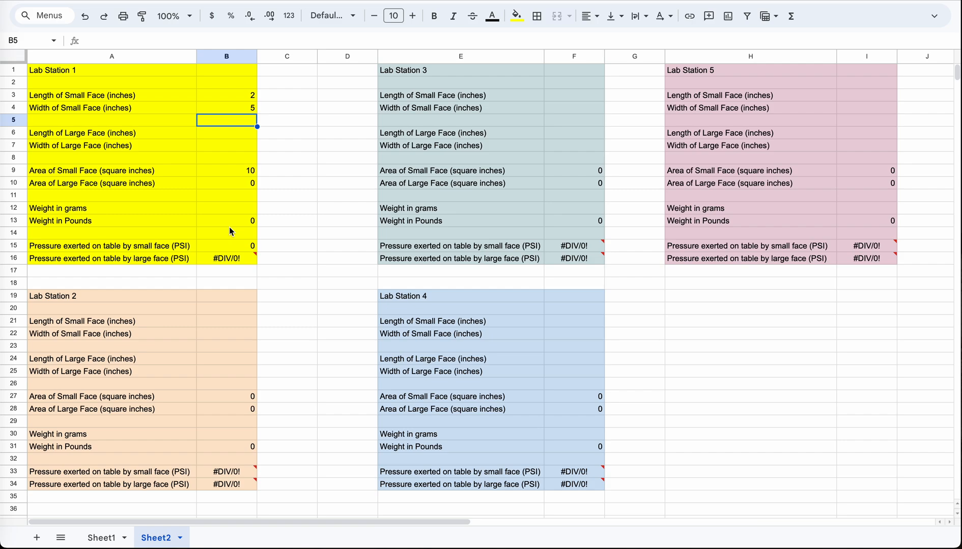
Set Lab Station 1's weight in grams to 132.
left_click(233, 208)
double_click(233, 208)
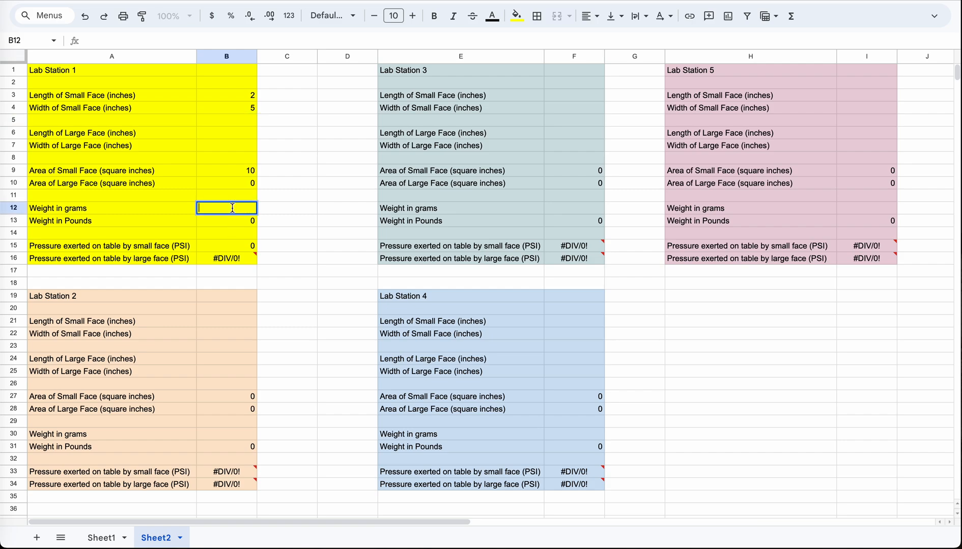
type("132")
key("Return")
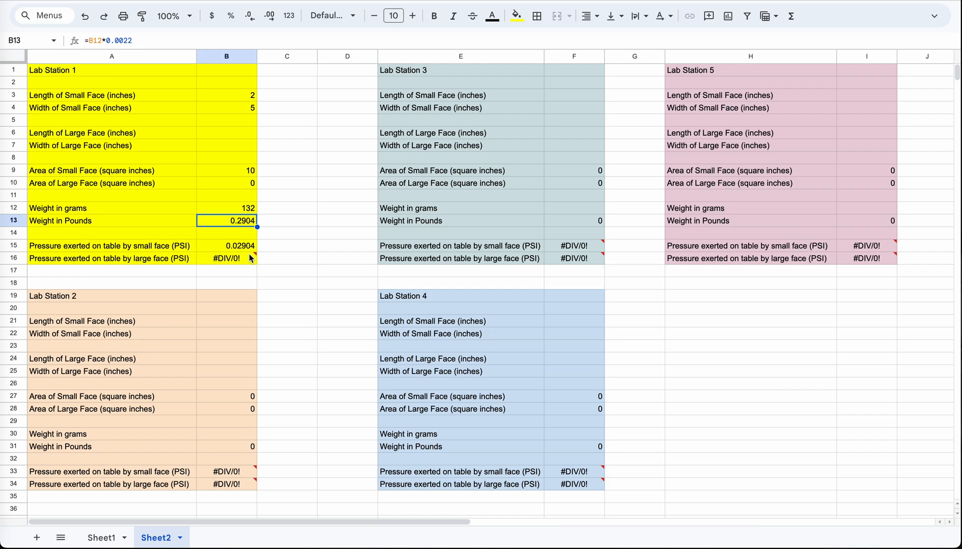
Clear the weight in grams and the small face's width and length from the Lab Station 1 table.
double_click(249, 209)
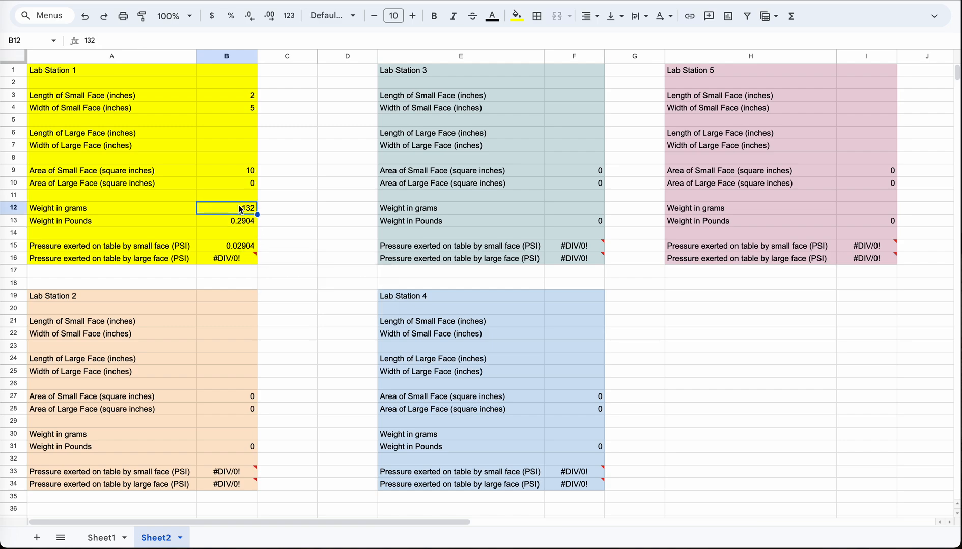
key("BackSpace")
key("BackSpace")
key("BackSpace")
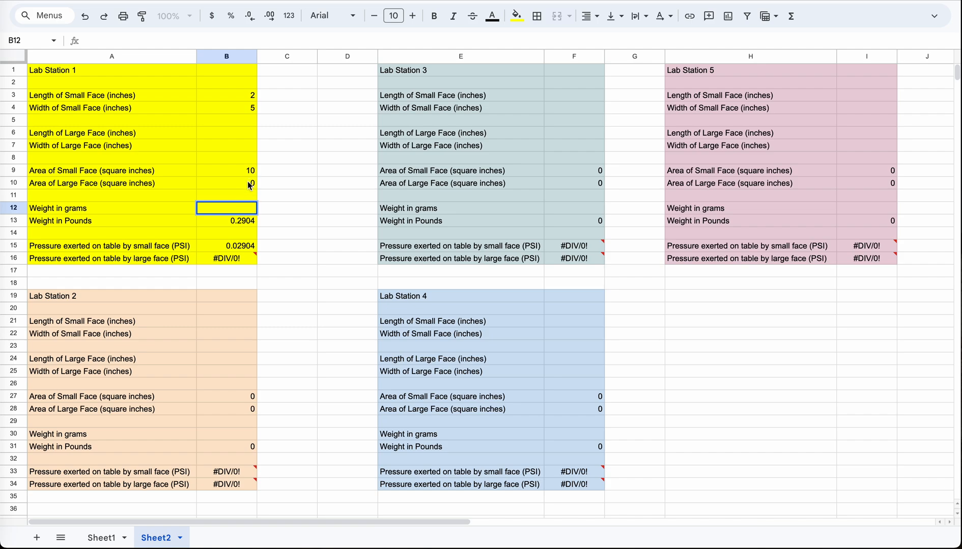
left_click(247, 108)
key("BackSpace")
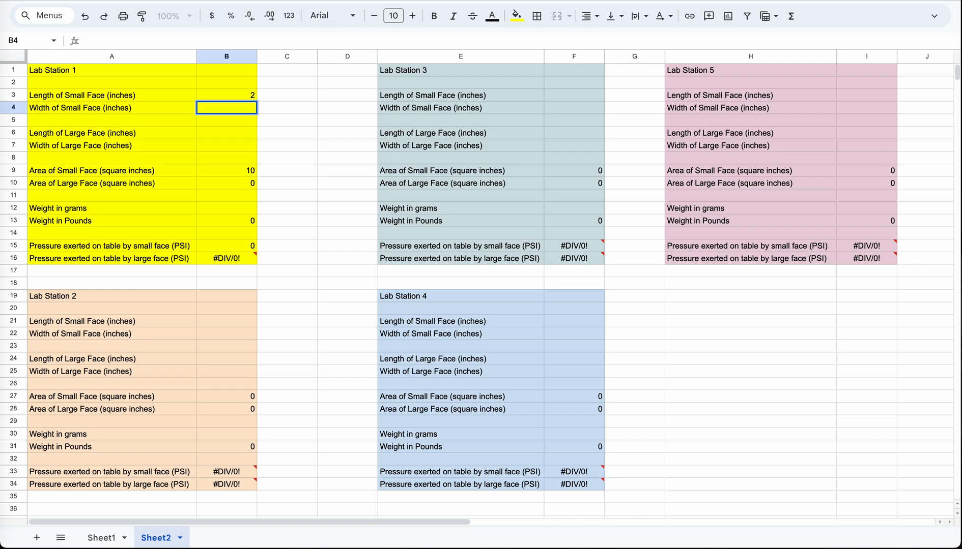
left_click(253, 95)
key("BackSpace")
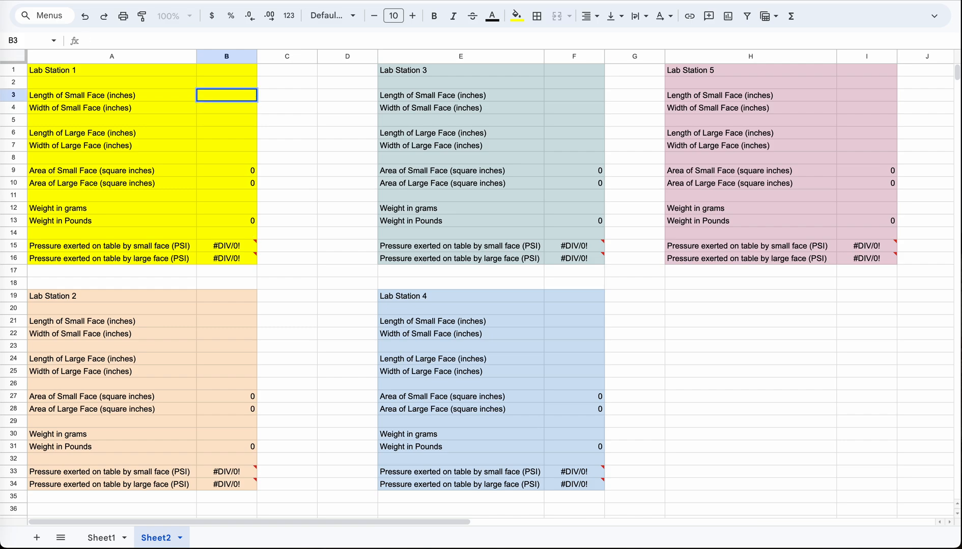
left_click(305, 224)
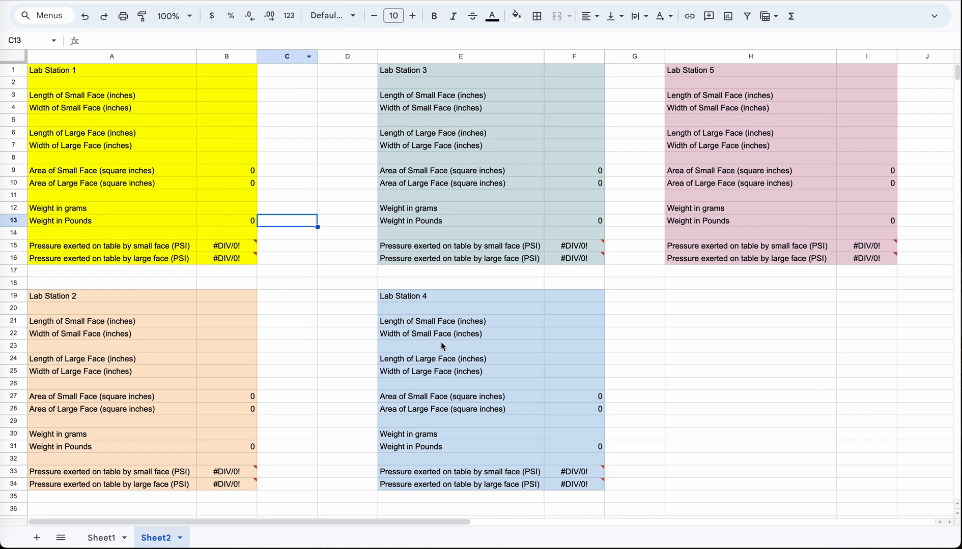